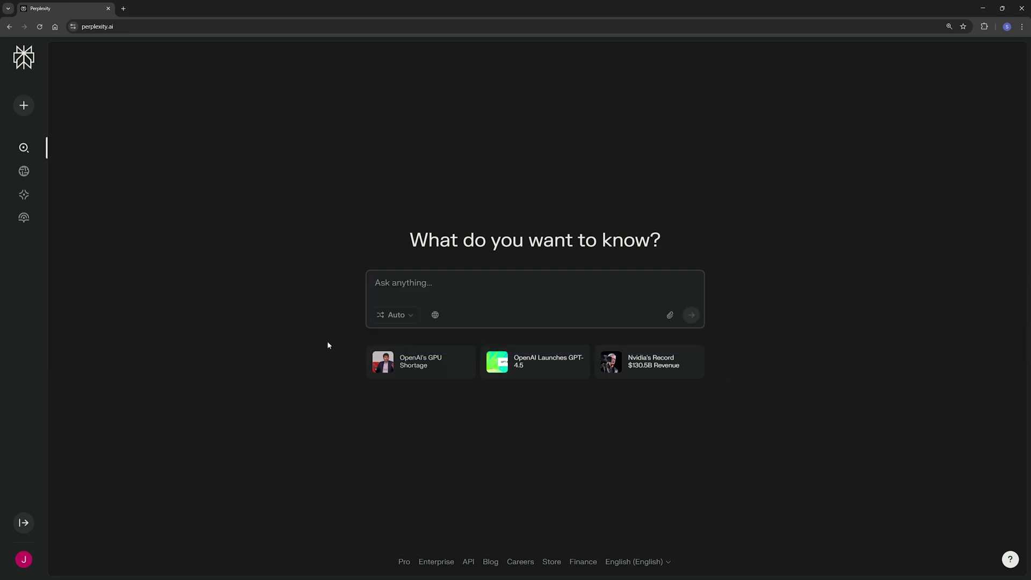
Show Perplexity's search modes (Auto, Pro Search, Deep Research, R1, o3-mini), leaving Auto selected
left_click(402, 283)
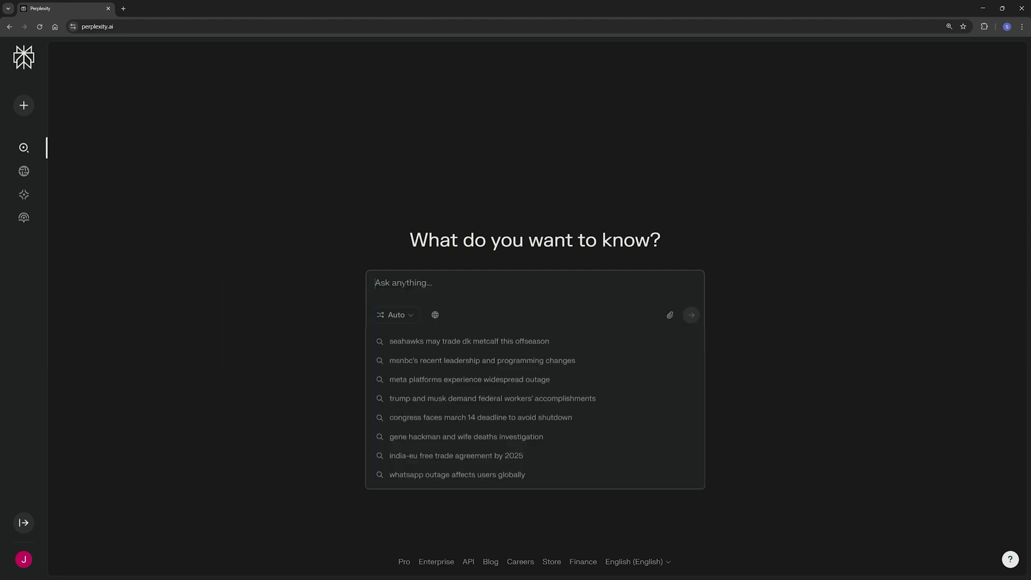
left_click(314, 296)
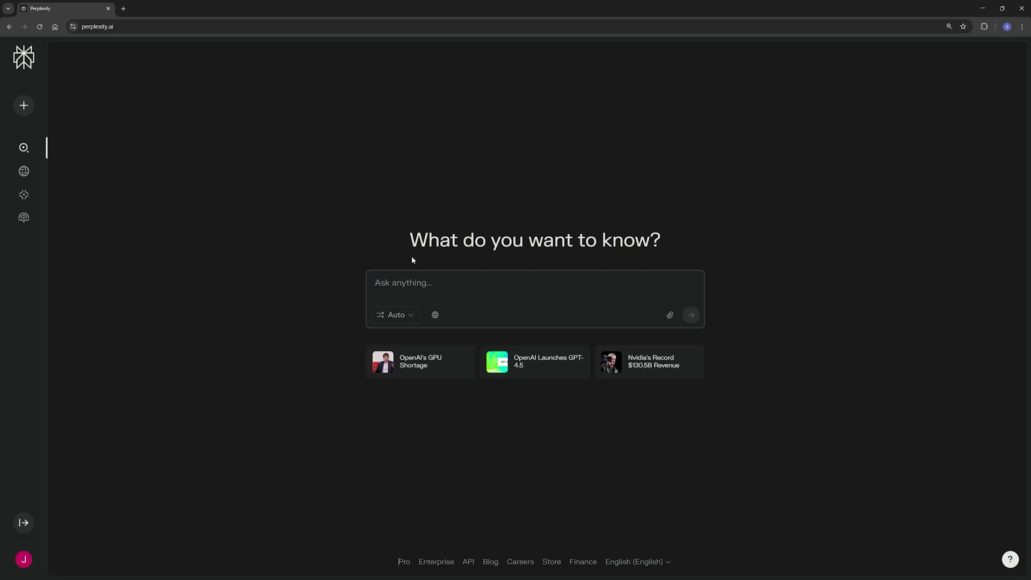
left_click(396, 315)
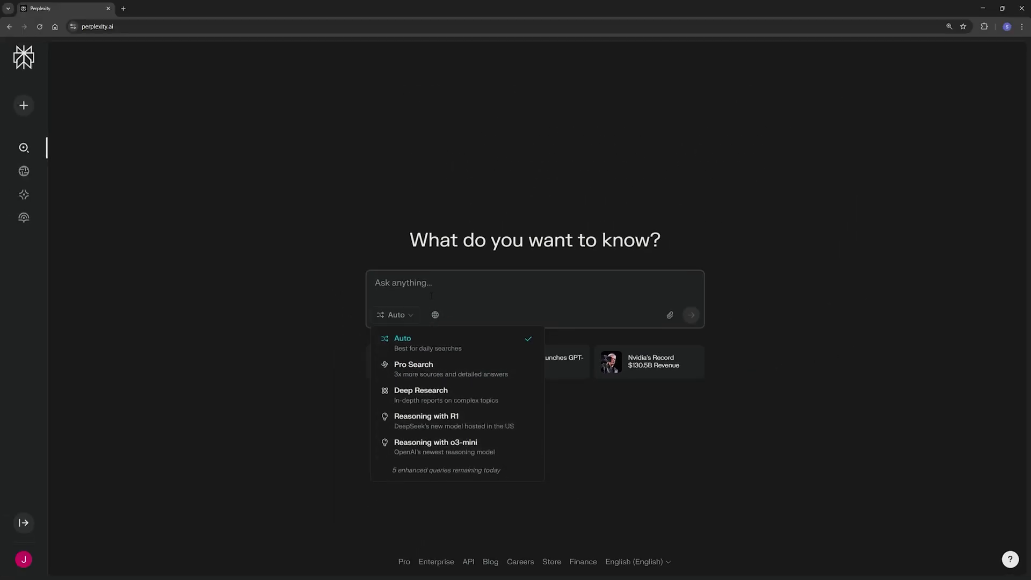
left_click(408, 287)
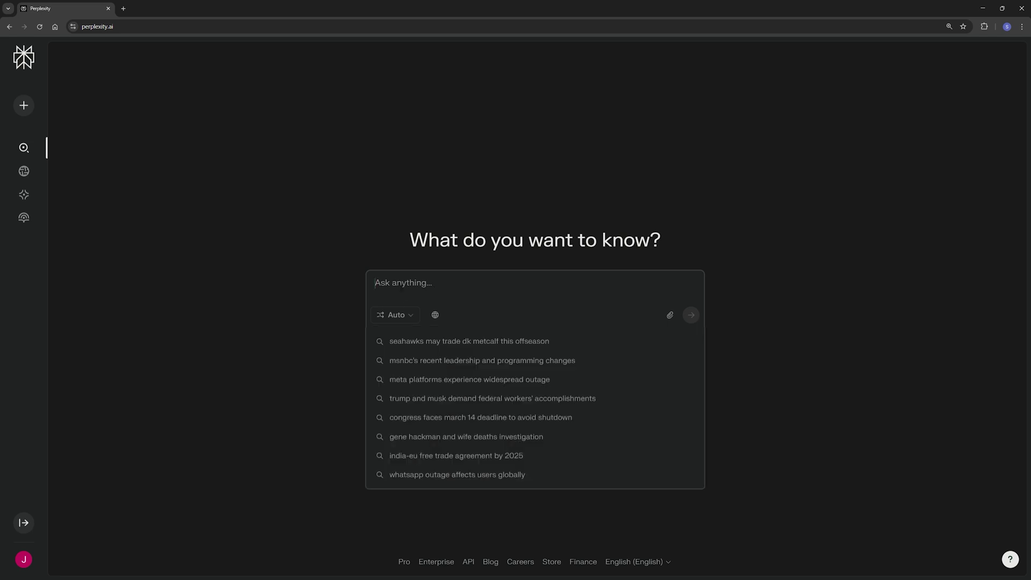
left_click(337, 274)
left_click(435, 315)
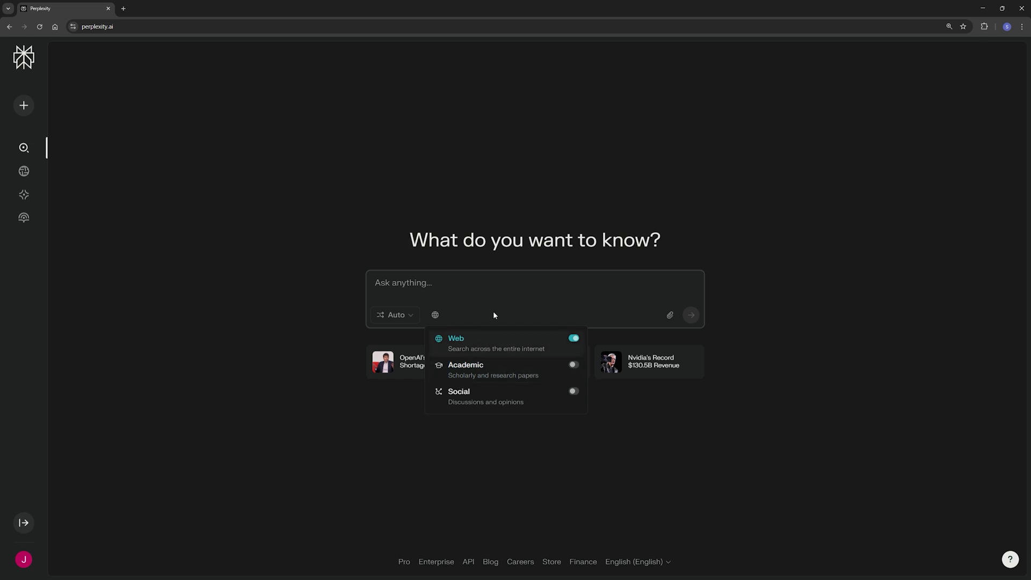
left_click(684, 301)
left_click(792, 276)
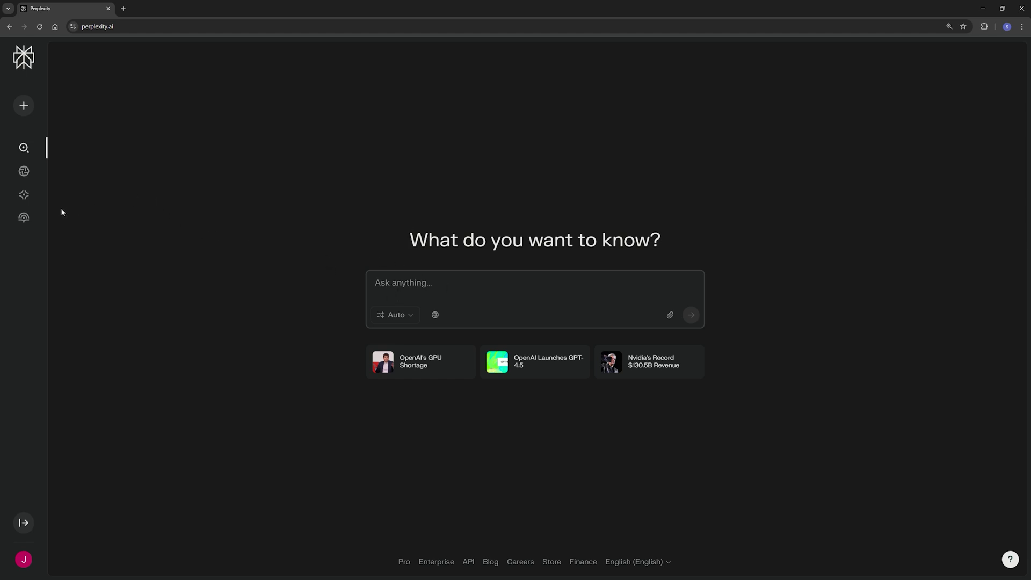
Open the Library thread 'Does FHL2 have any effect on mitochondrial function' and list all 8 sources
left_click(23, 217)
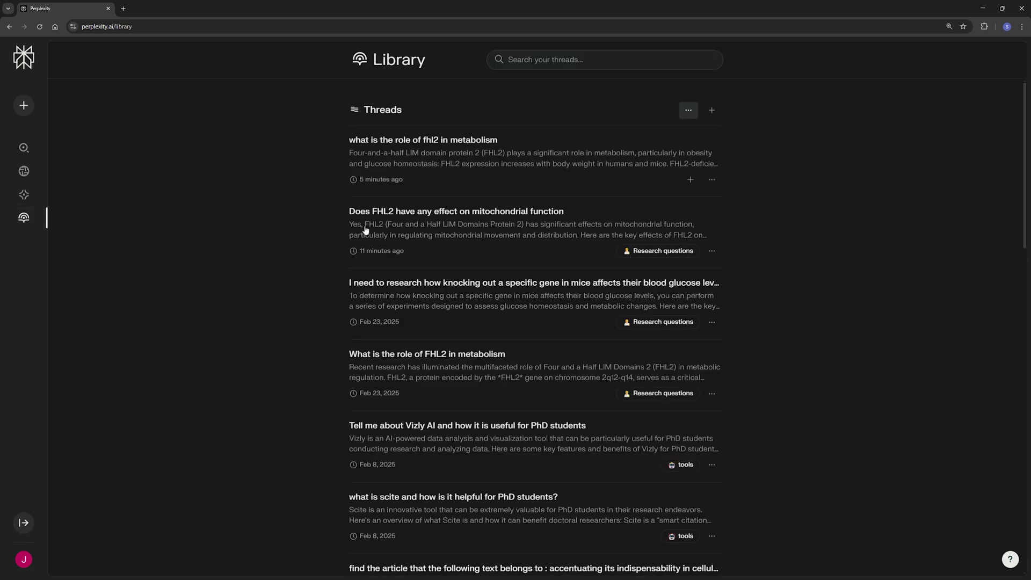
left_click(445, 213)
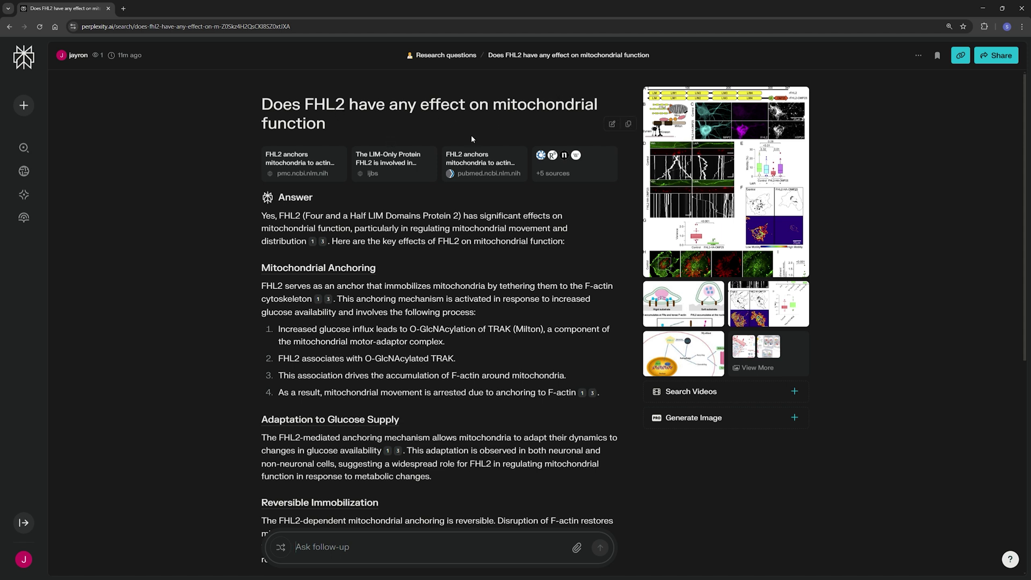
scroll(409, 224, "down", 1)
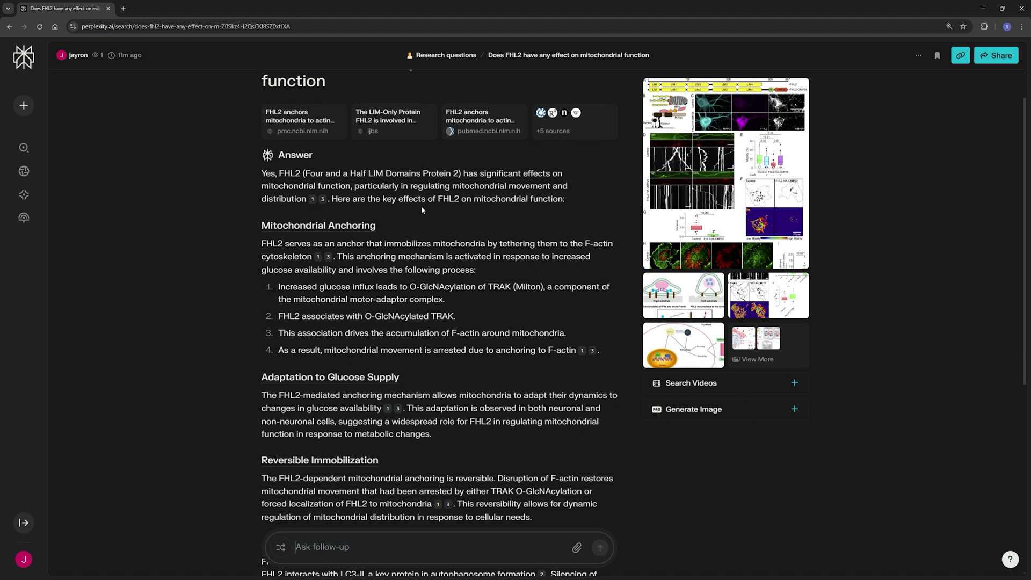
scroll(421, 209, "down", 4)
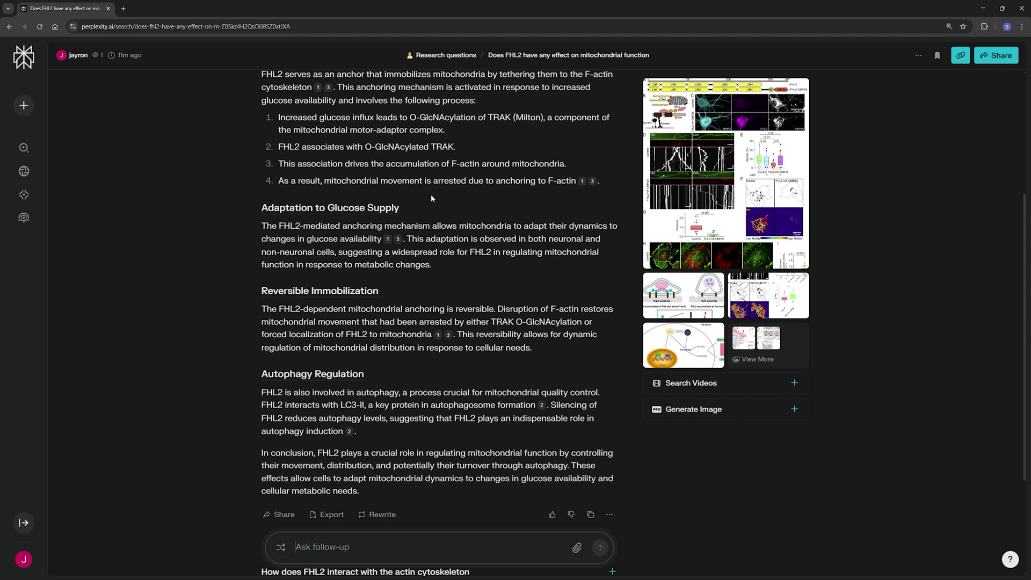
scroll(431, 197, "up", 4)
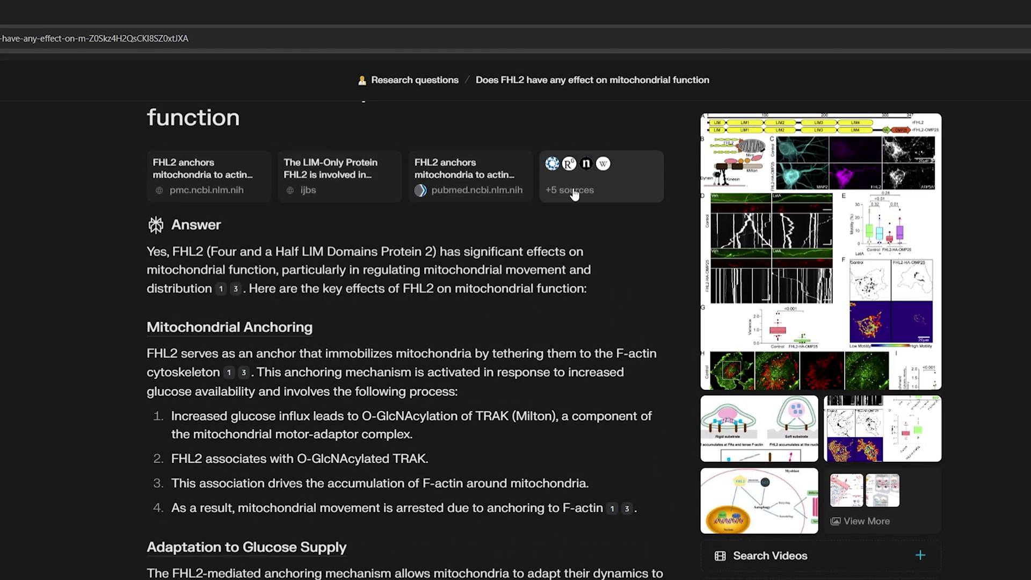
left_click(576, 194)
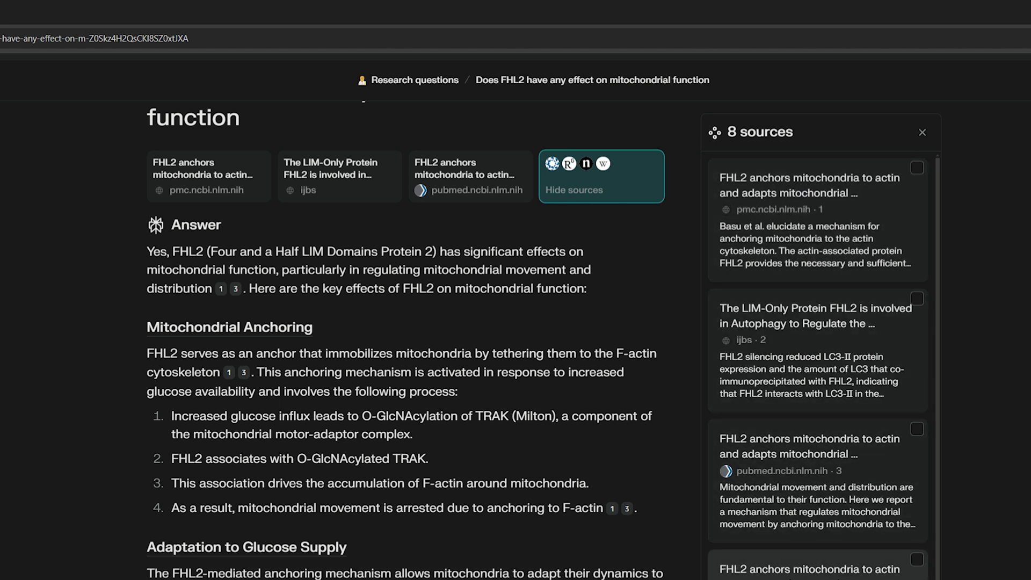
scroll(836, 382, "up", 1)
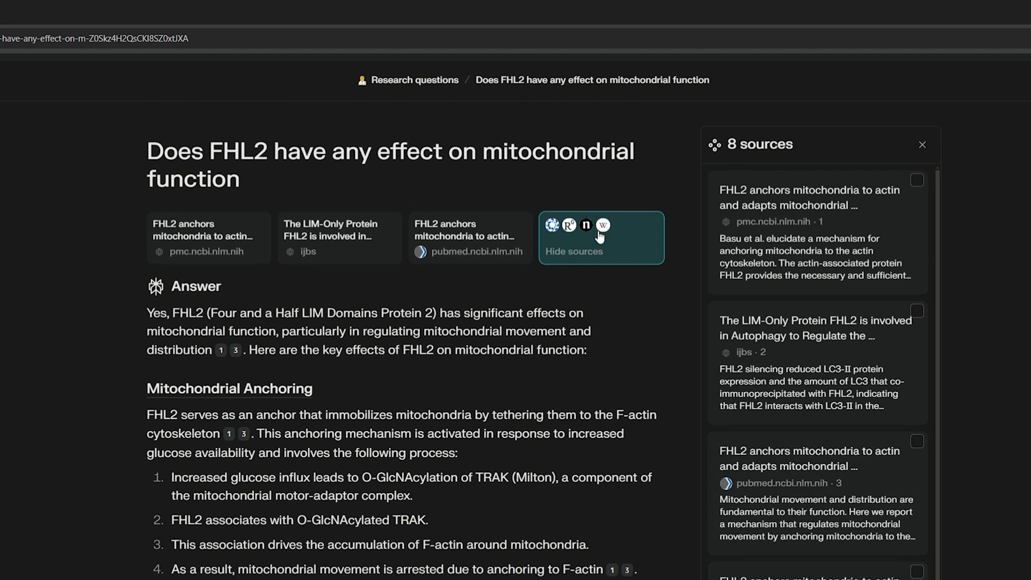
scroll(837, 381, "down", 2)
scroll(836, 381, "down", 6)
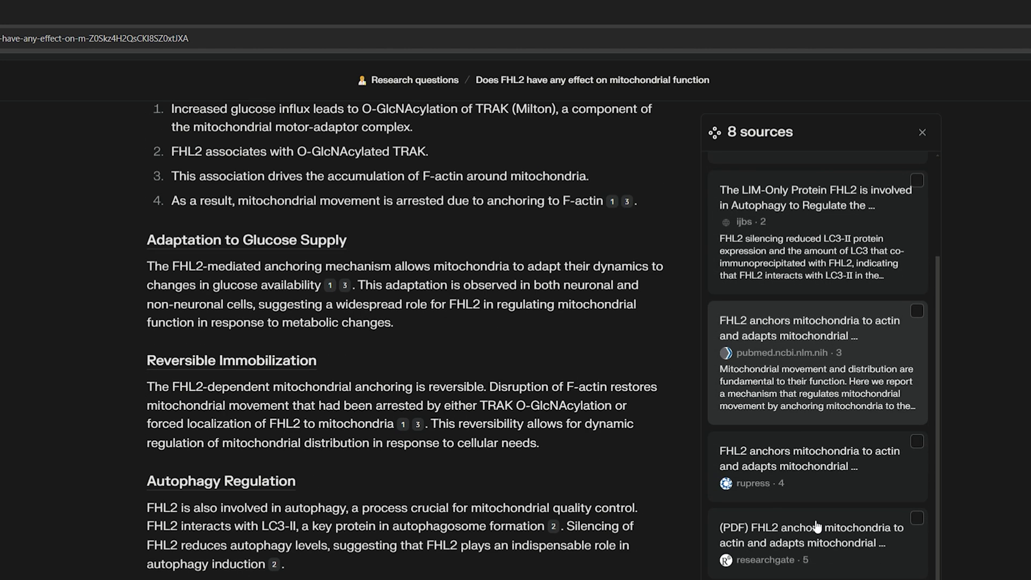
scroll(803, 468, "up", 2)
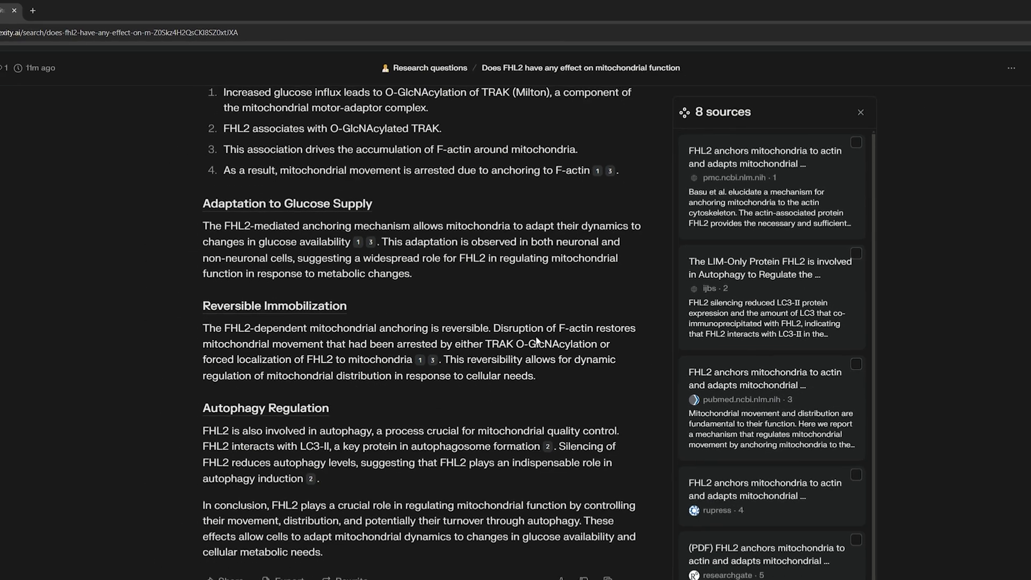
scroll(389, 255, "down", 1)
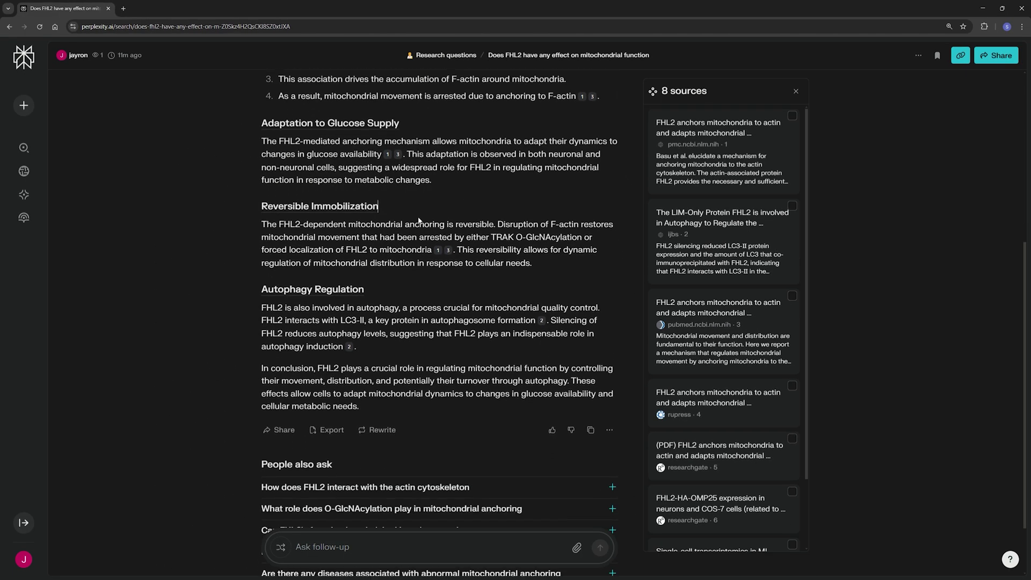
scroll(419, 220, "down", 2)
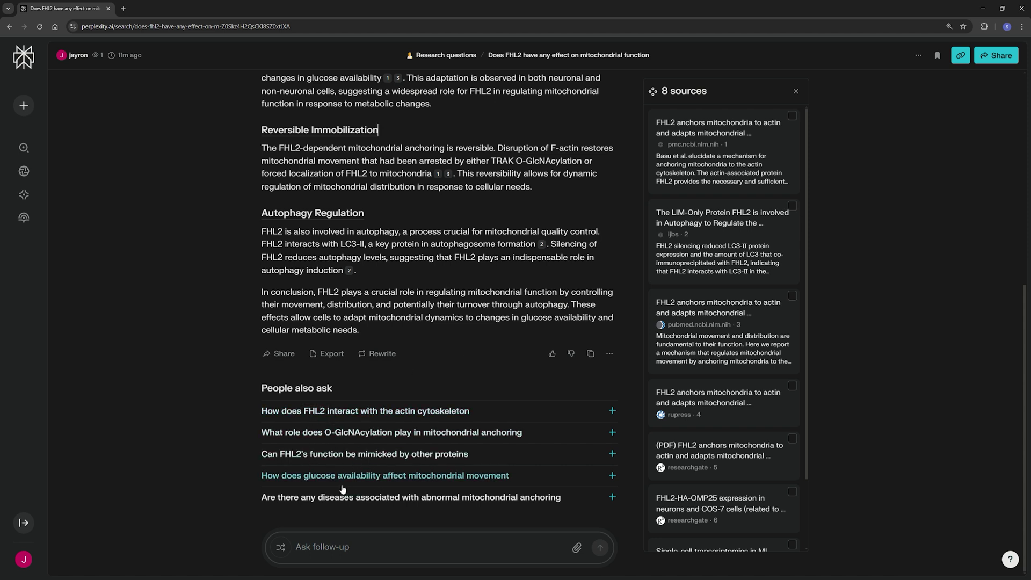
scroll(467, 436, "up", 3)
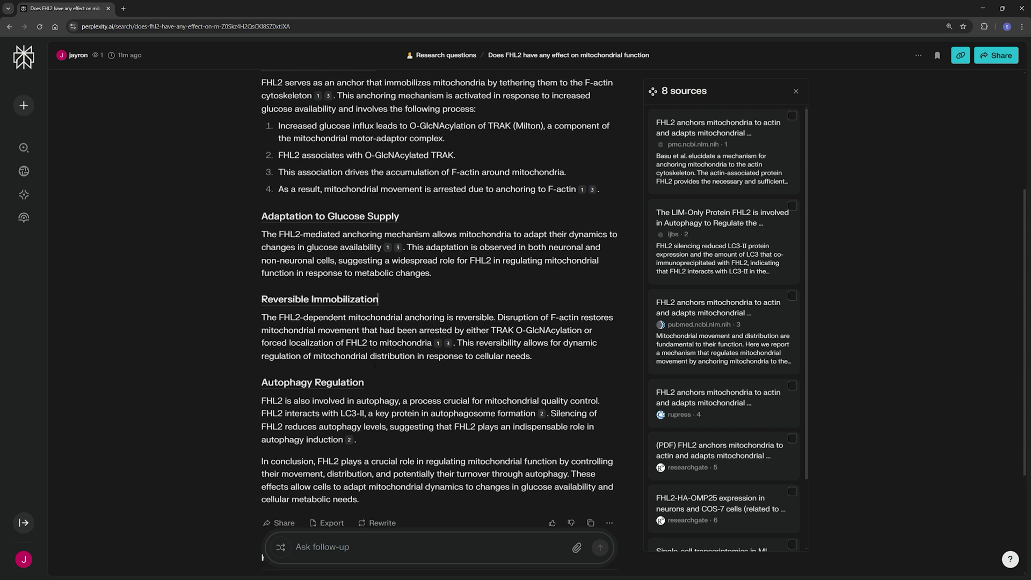
scroll(378, 299, "up", 2)
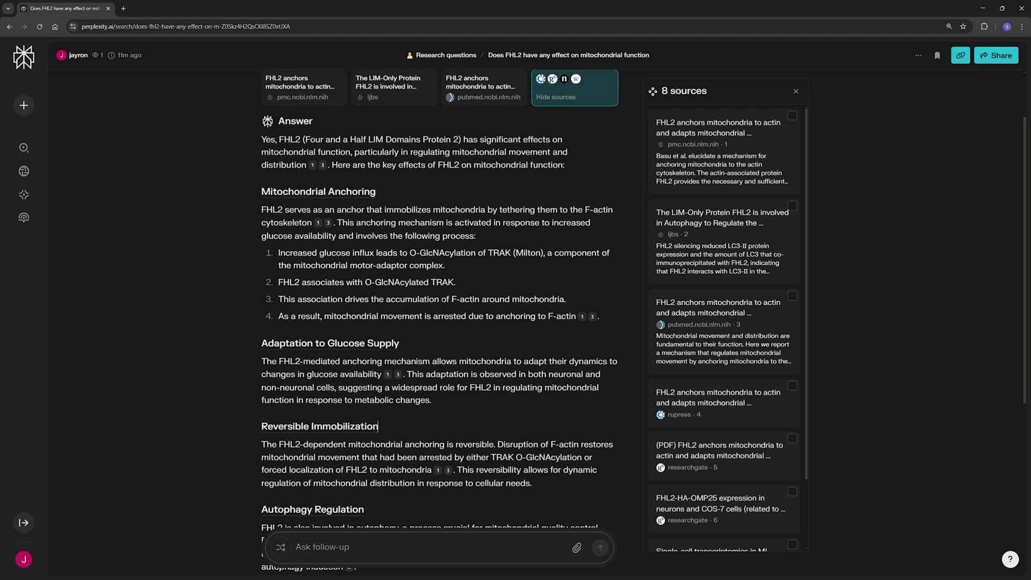
scroll(431, 307, "up", 2)
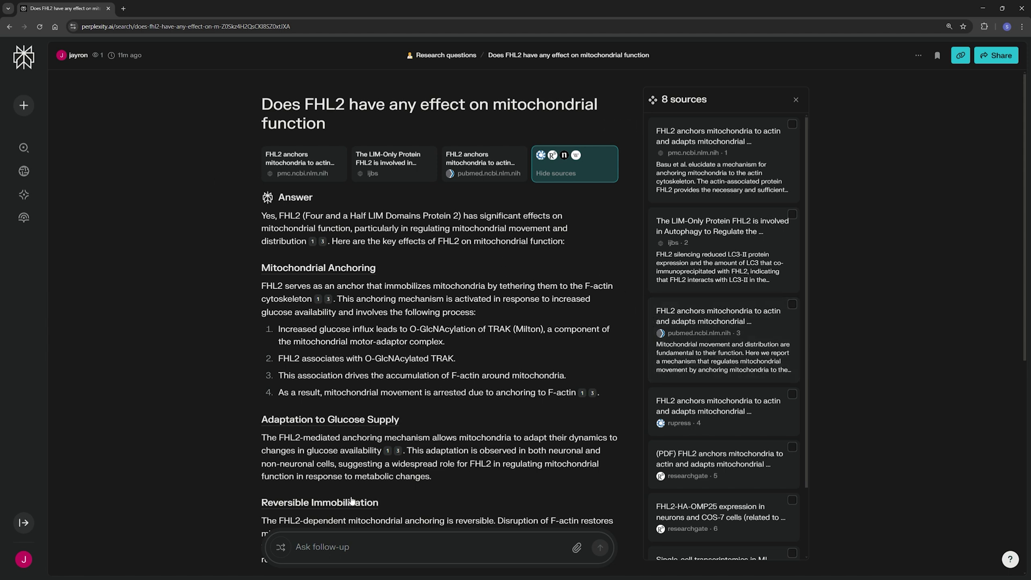
Preview adding the fhl2 metabolism thread to a Space, cancel, then view the Spaces page
left_click(23, 218)
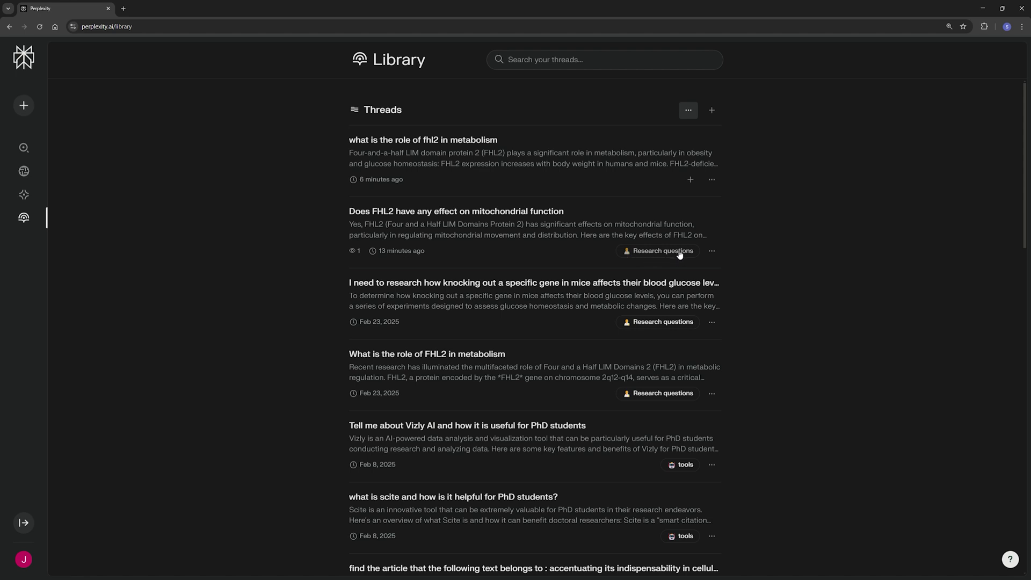
left_click(691, 180)
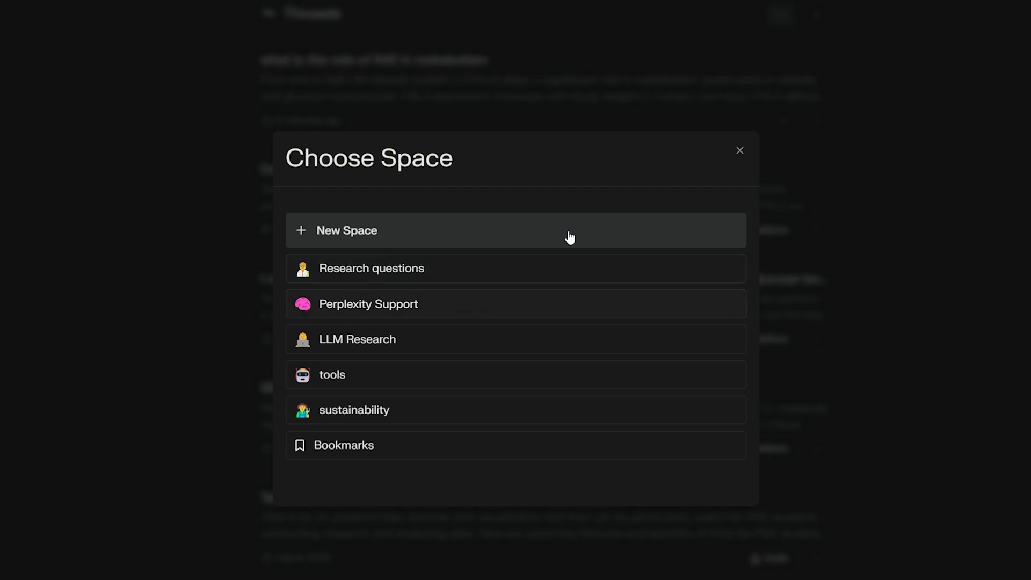
left_click(740, 150)
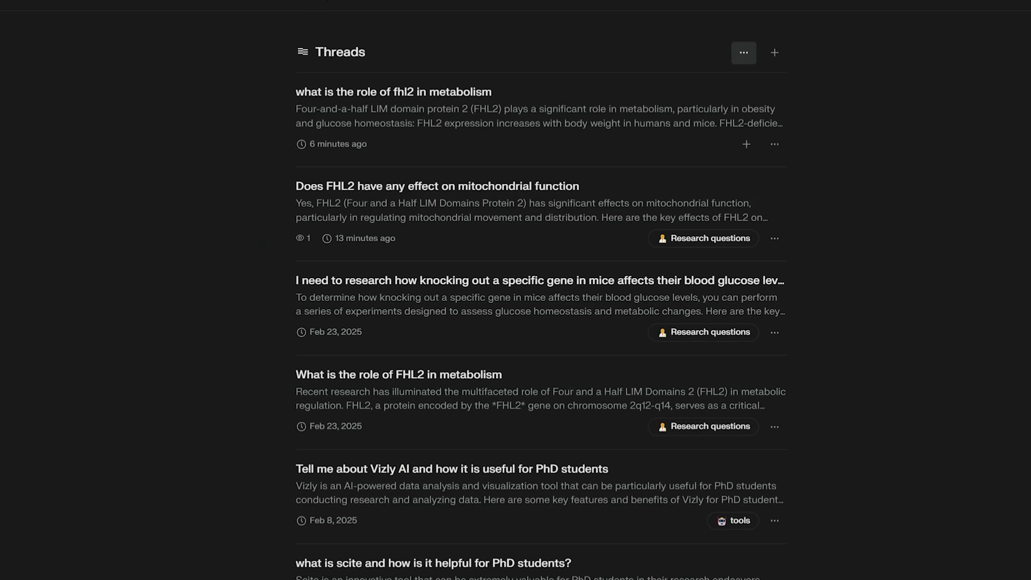
left_click(32, 197)
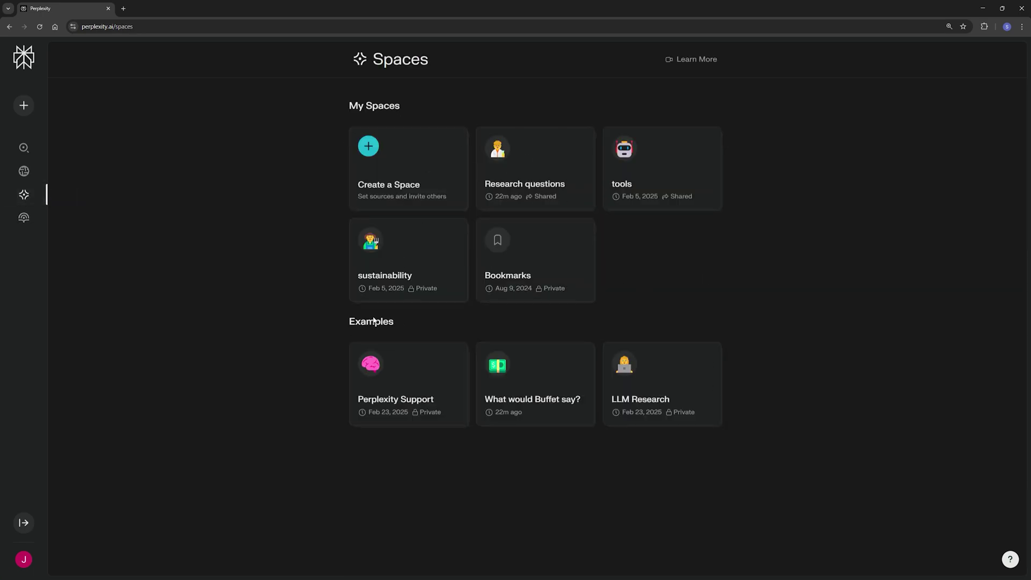
Open the FHL2 mitochondrial function thread from the Research questions space and read down its answer
left_click(529, 165)
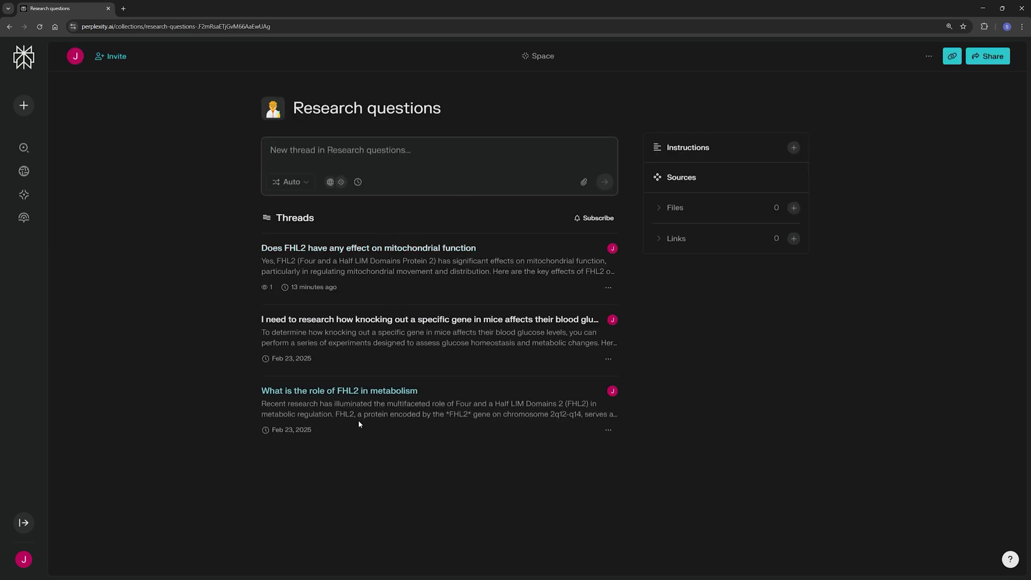
left_click(374, 250)
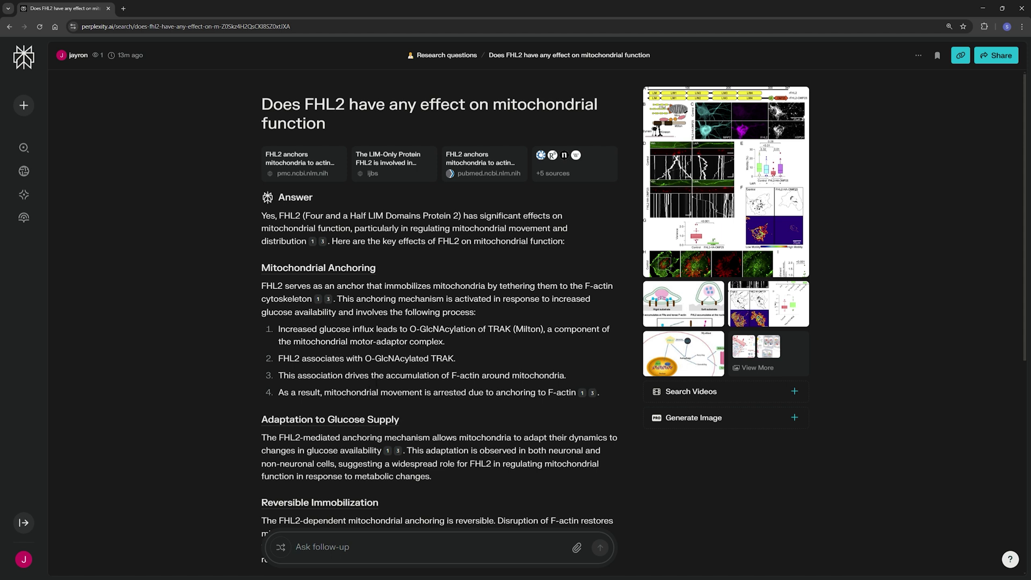
scroll(466, 337, "down", 7)
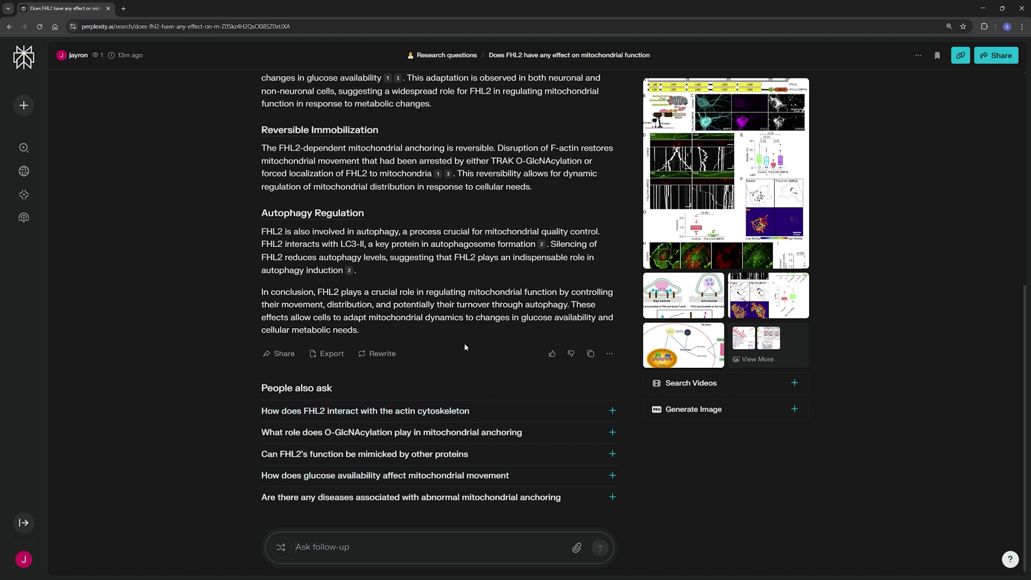
Show the thread's sharing options, close them, and return to the top of the answer
left_click(995, 56)
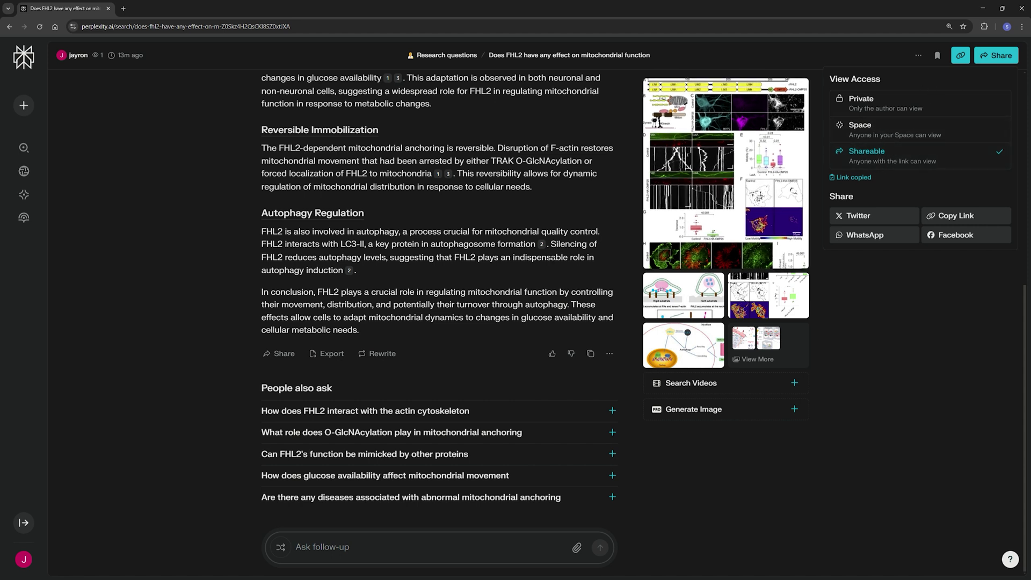
left_click(467, 220)
scroll(473, 223, "up", 7)
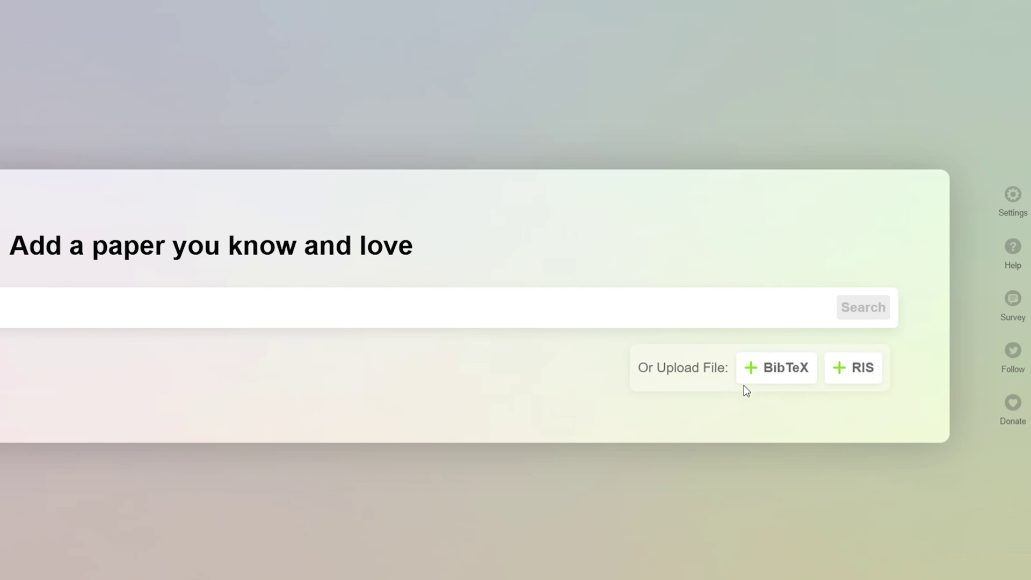
Close the 'Add a paper you know and love' prompt to reveal the LXR Regulation collection
left_click(171, 171)
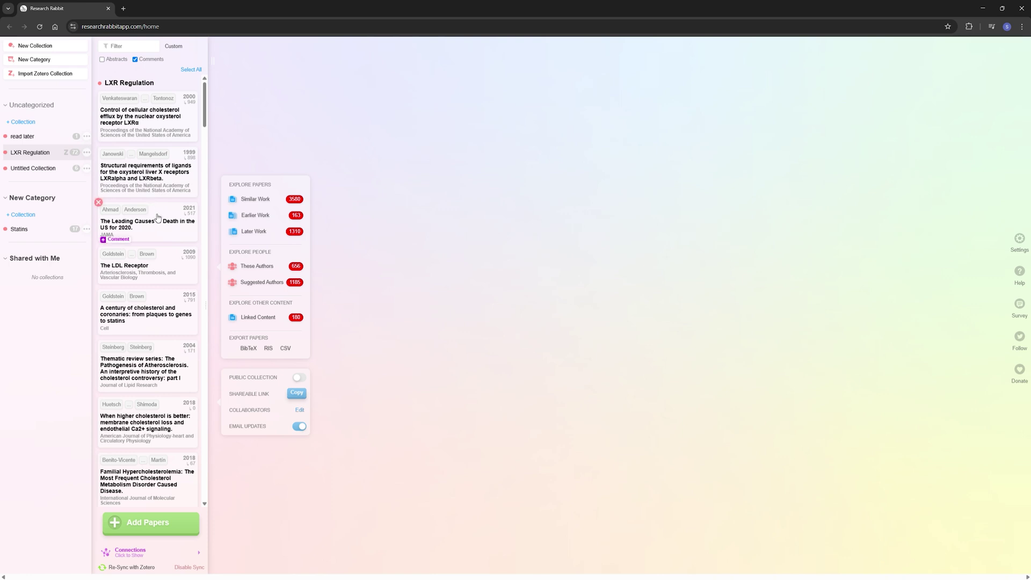
List Similar Work for the 72-paper collection, widen the graph, and drag the 2002 paper nodes into place
left_click(270, 201)
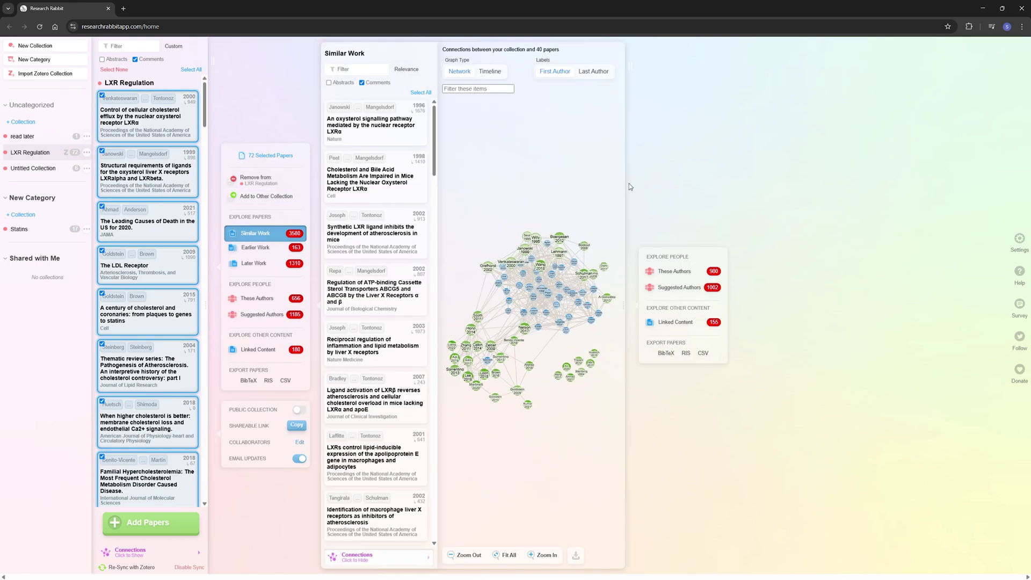
left_click_drag(628, 184, 943, 194)
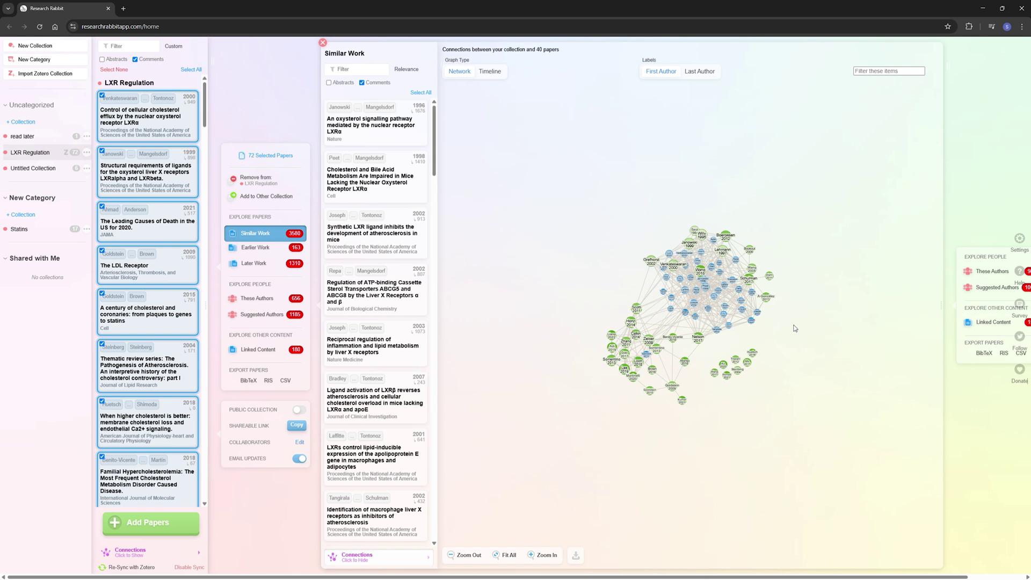
scroll(727, 333, "up", 5)
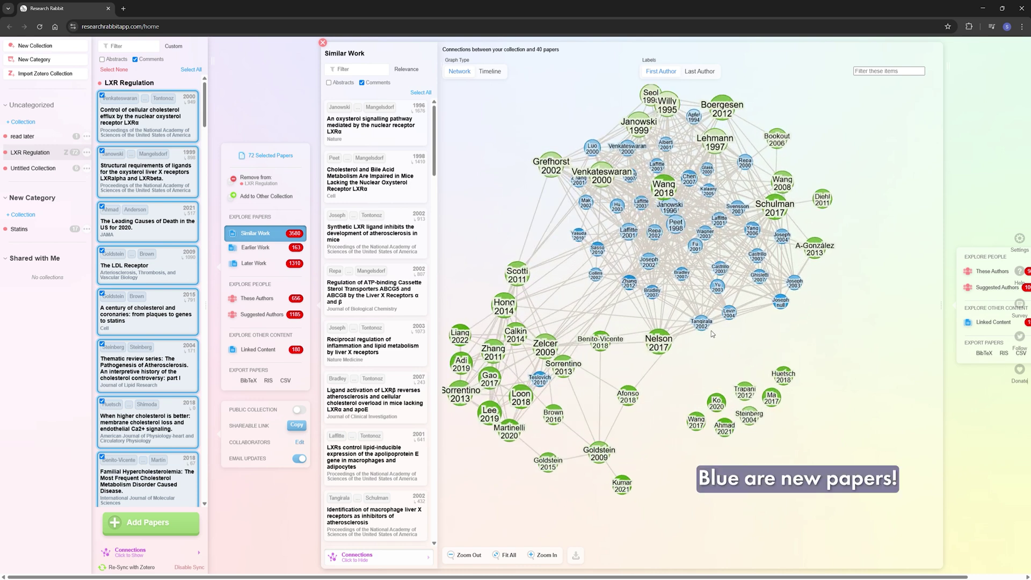
scroll(723, 356, "down", 5)
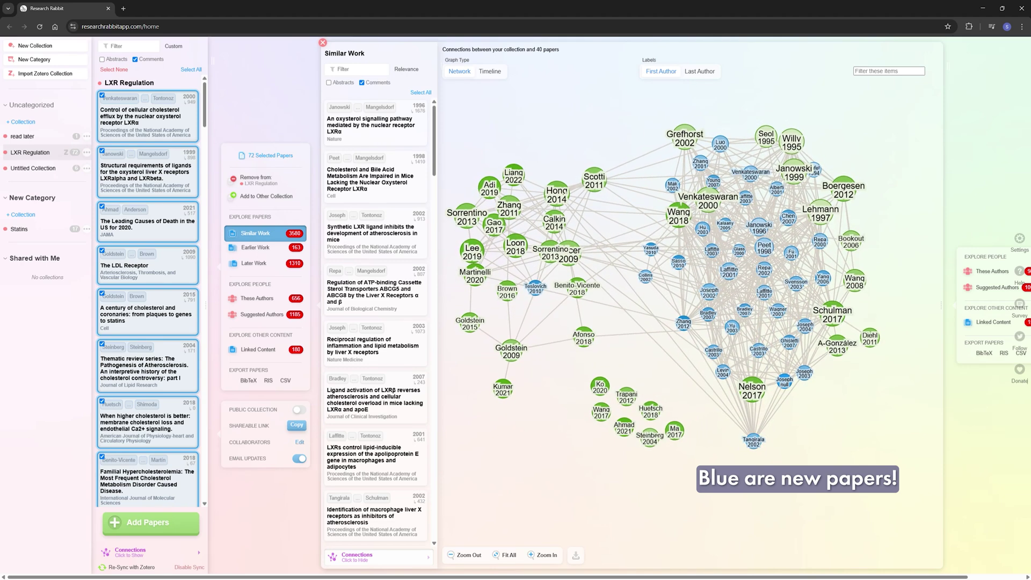
scroll(758, 462, "up", 2)
left_click_drag(753, 440, 501, 272)
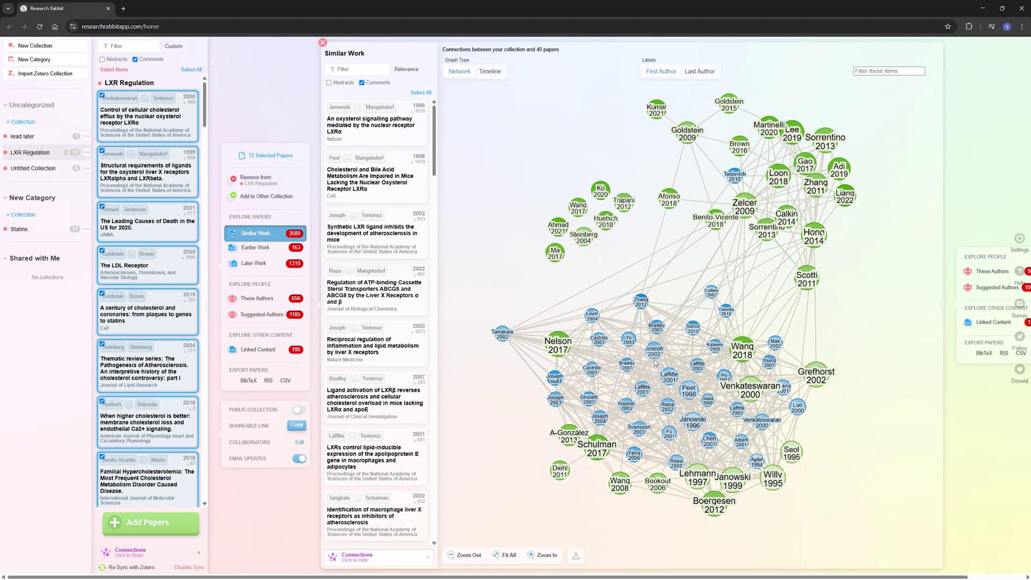
left_click_drag(533, 368, 677, 257)
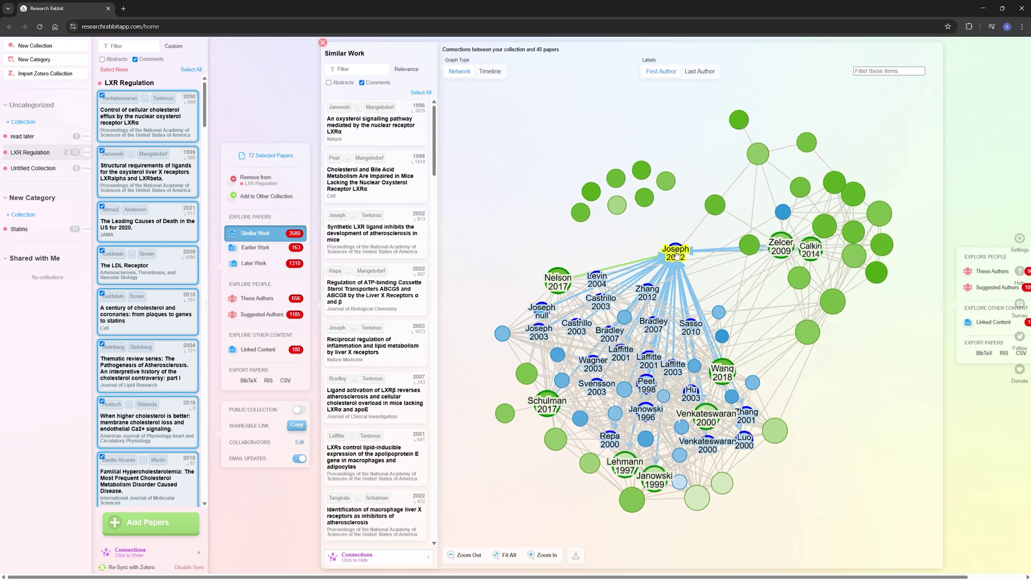
Select the 2002 synthetic LXR ligand atherosclerosis paper's node in the network graph
left_click(676, 254)
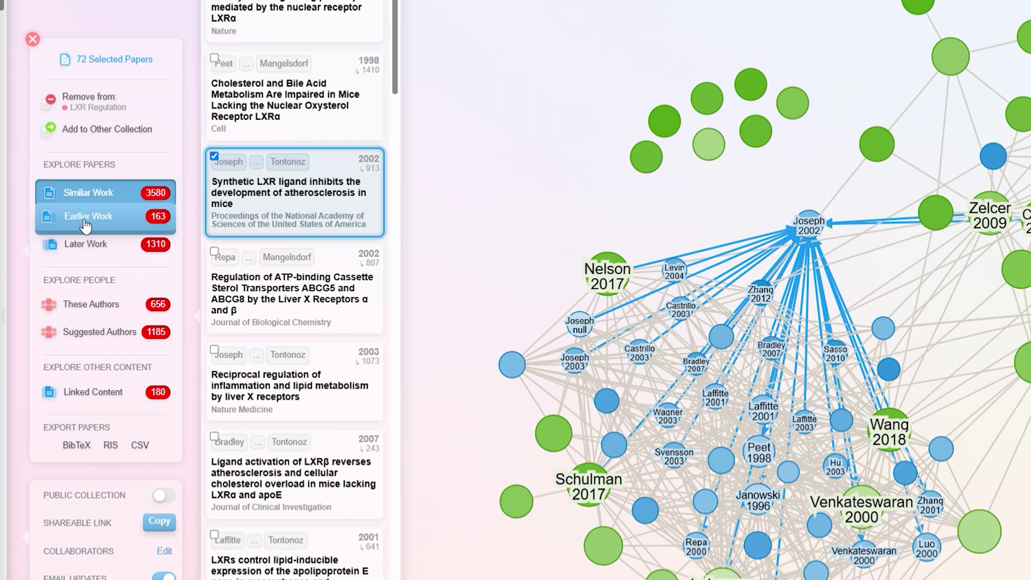
Show Later Work as a Timeline labelled by Last Author, and open the 2018 IDOL inactivation paper
left_click(85, 244)
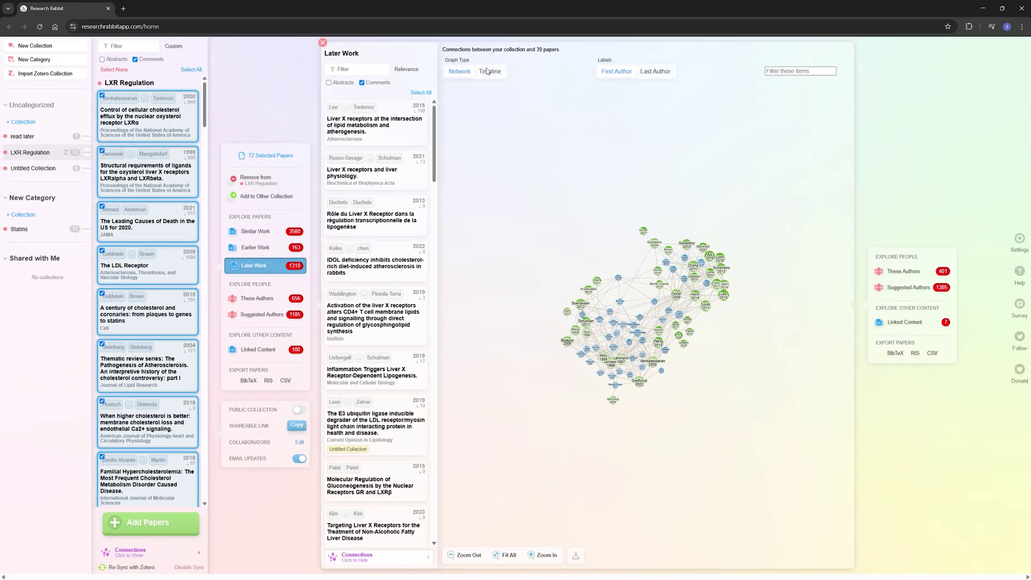
left_click(488, 72)
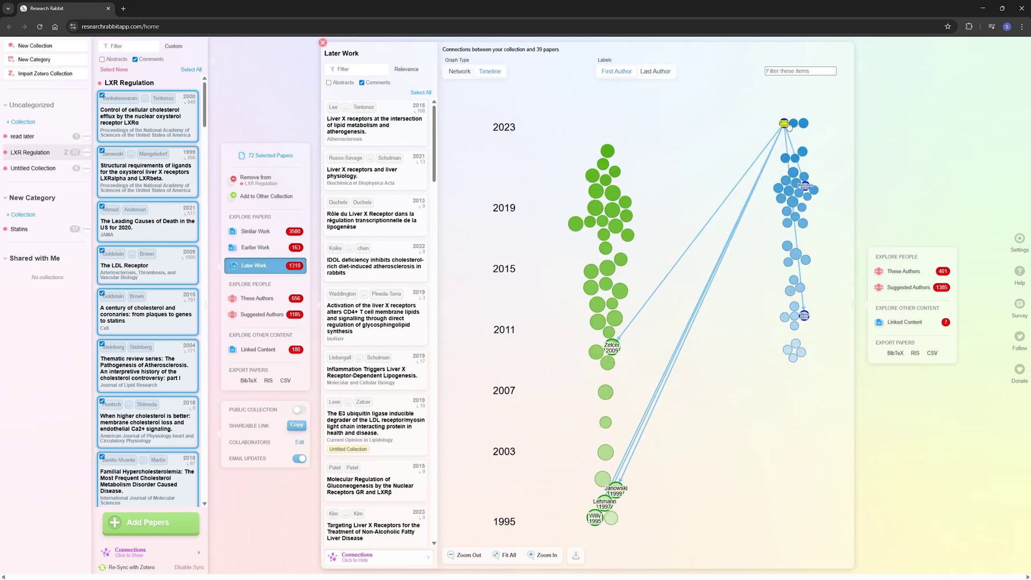
left_click(792, 125)
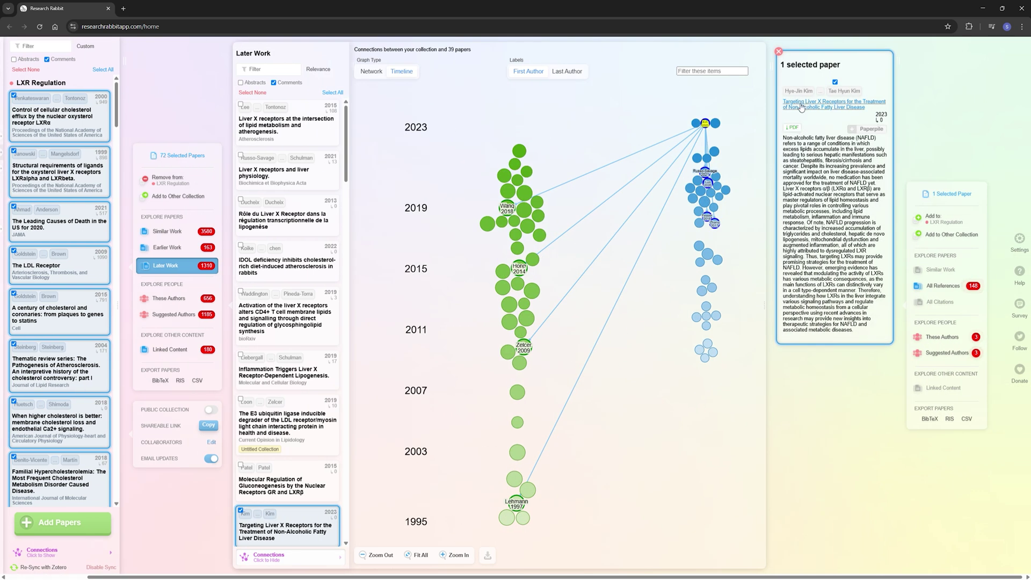
left_click(714, 152)
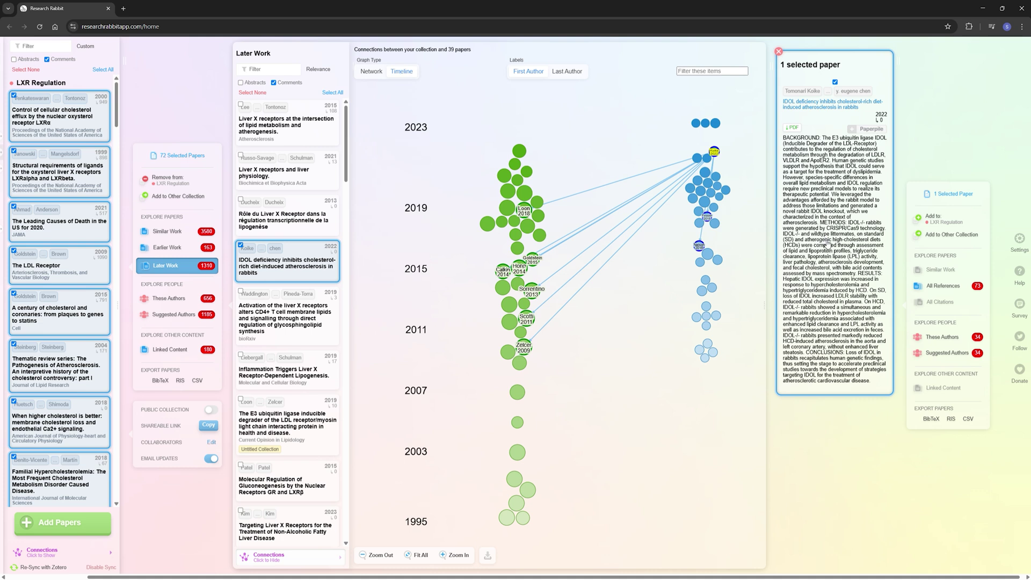
left_click(572, 72)
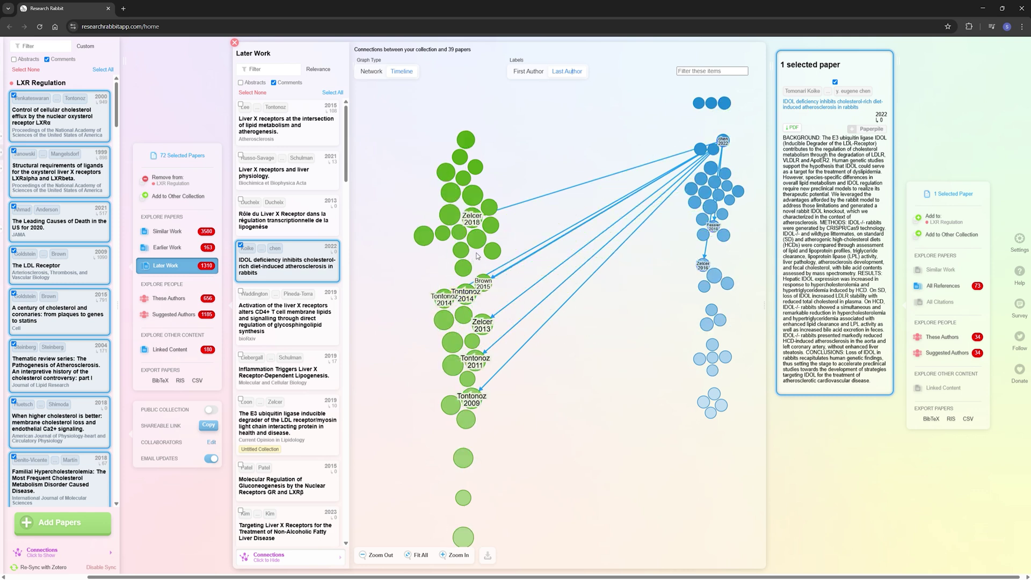
left_click(473, 220)
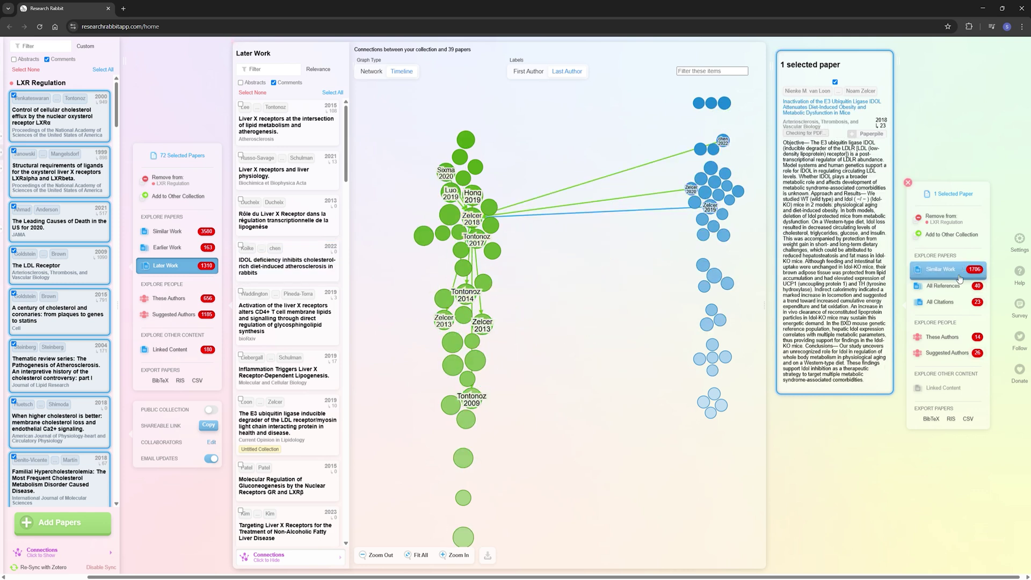
List the 96 published works of the IDOL paper's University of California author
left_click(942, 336)
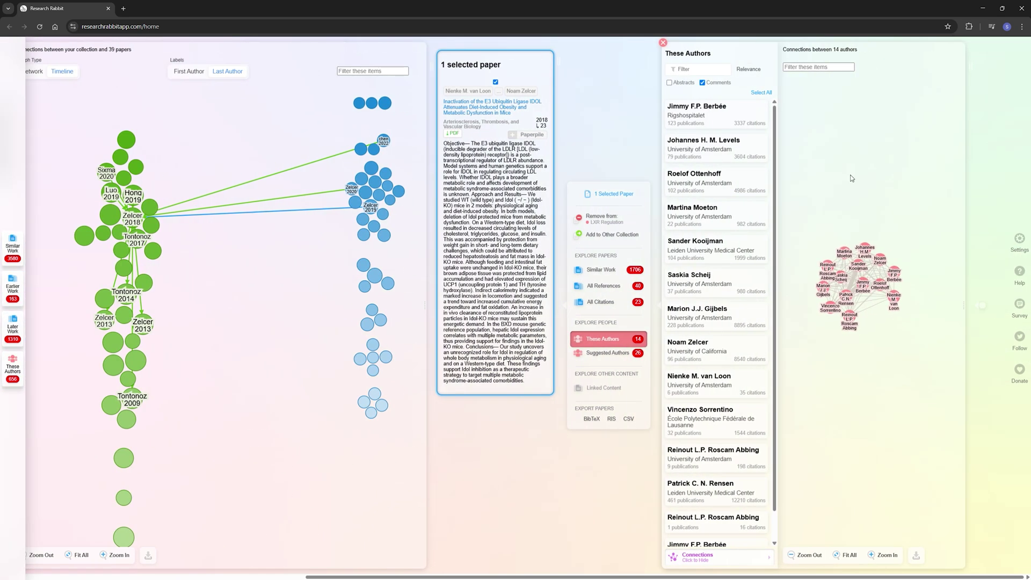
left_click(693, 344)
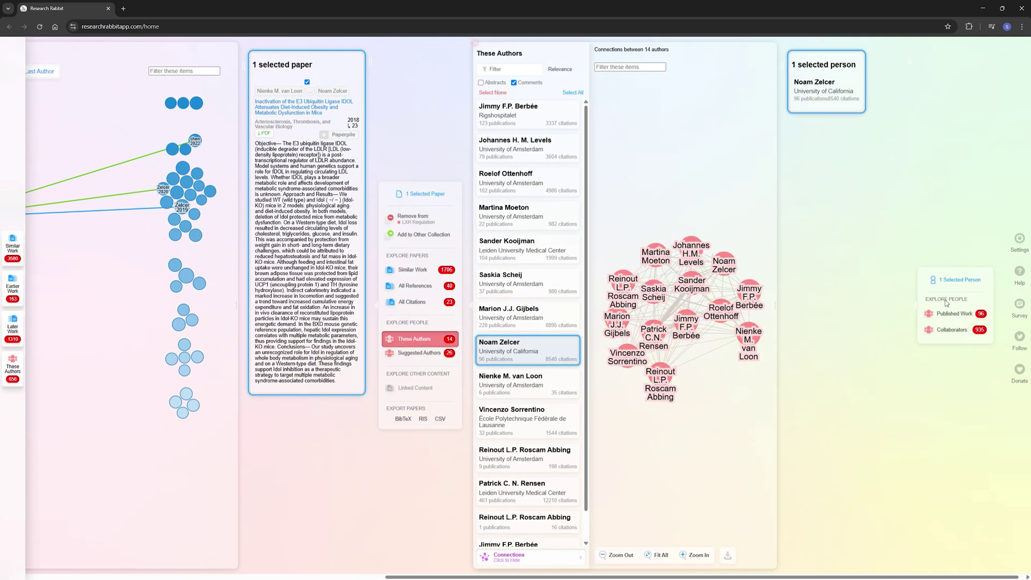
left_click(960, 316)
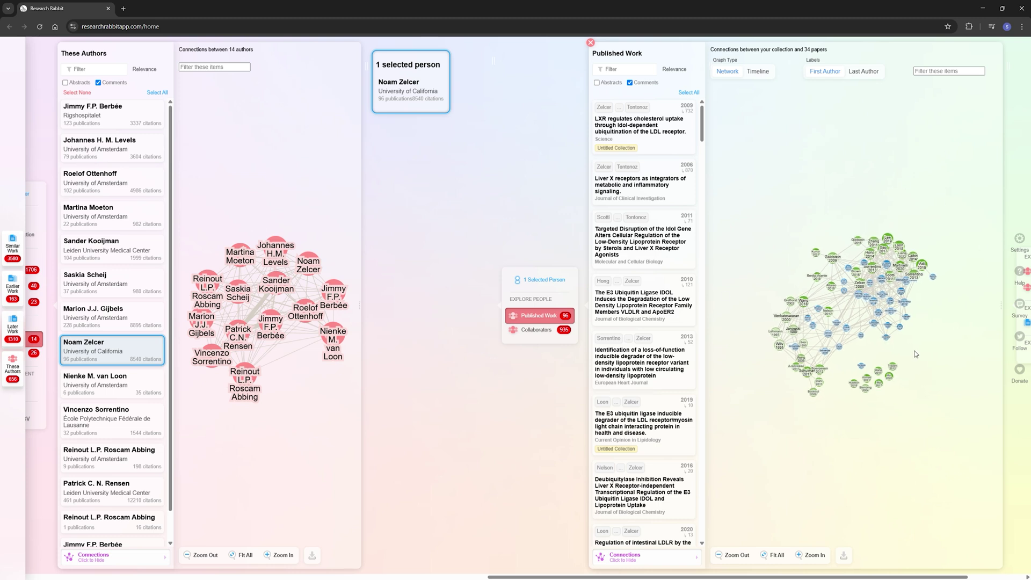
Switch the graph type to Timeline and list the selected author's 935 collaborators
scroll(914, 349, "up", 2)
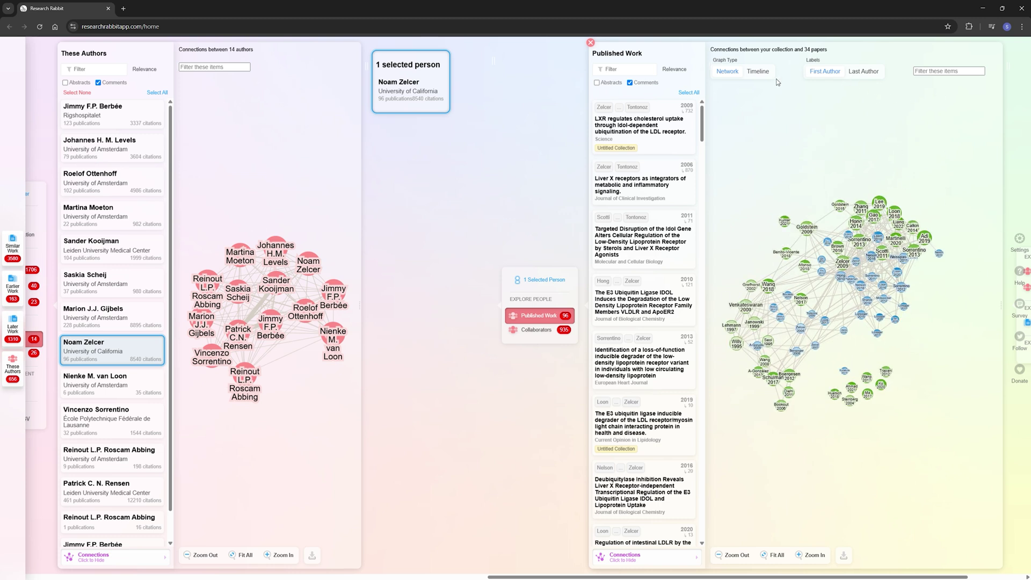
left_click(752, 72)
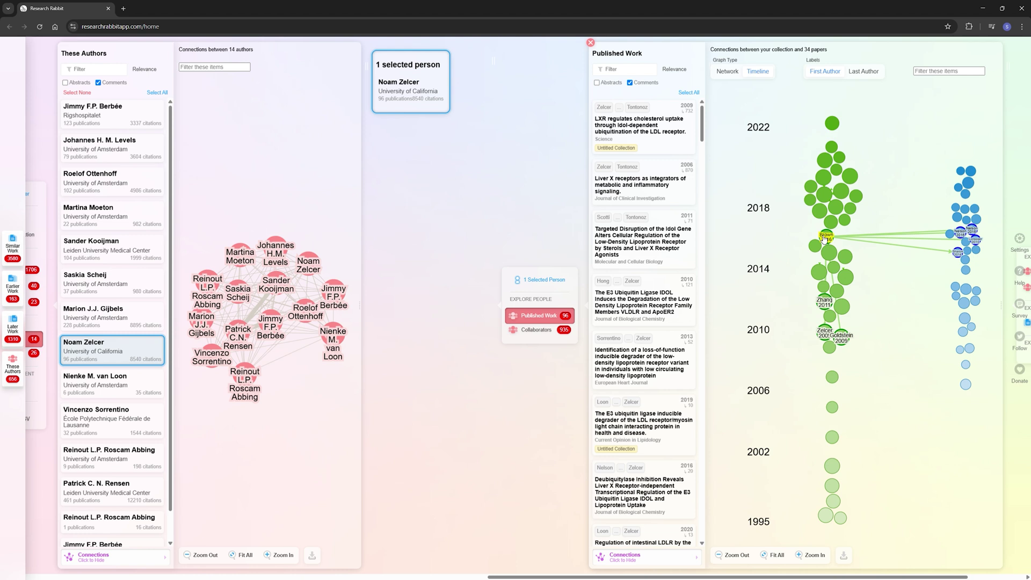
left_click(537, 330)
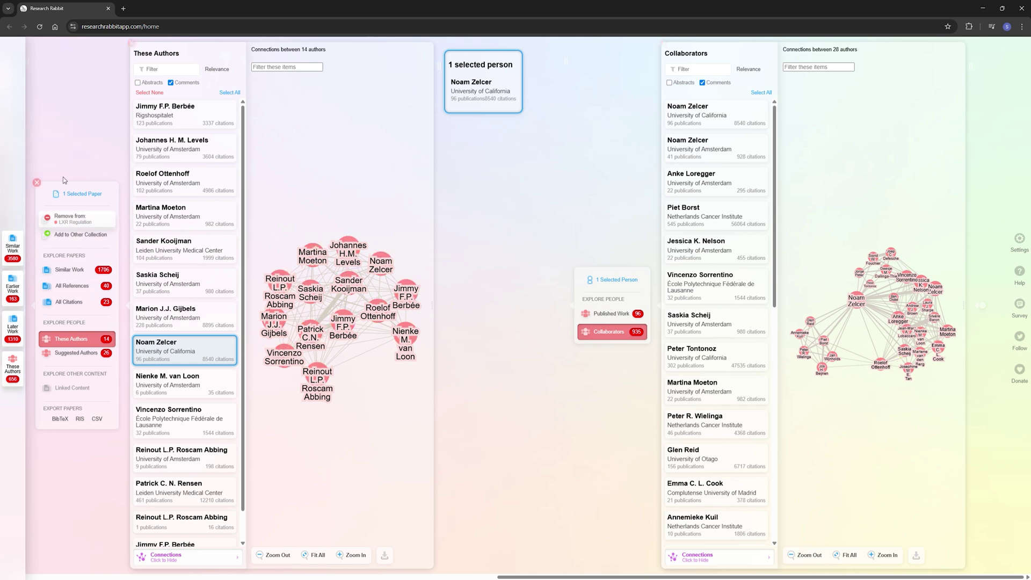
Close the author columns and inspect a 2016 paper and the 2023 nuclear receptor review in Later Work
left_click(131, 42)
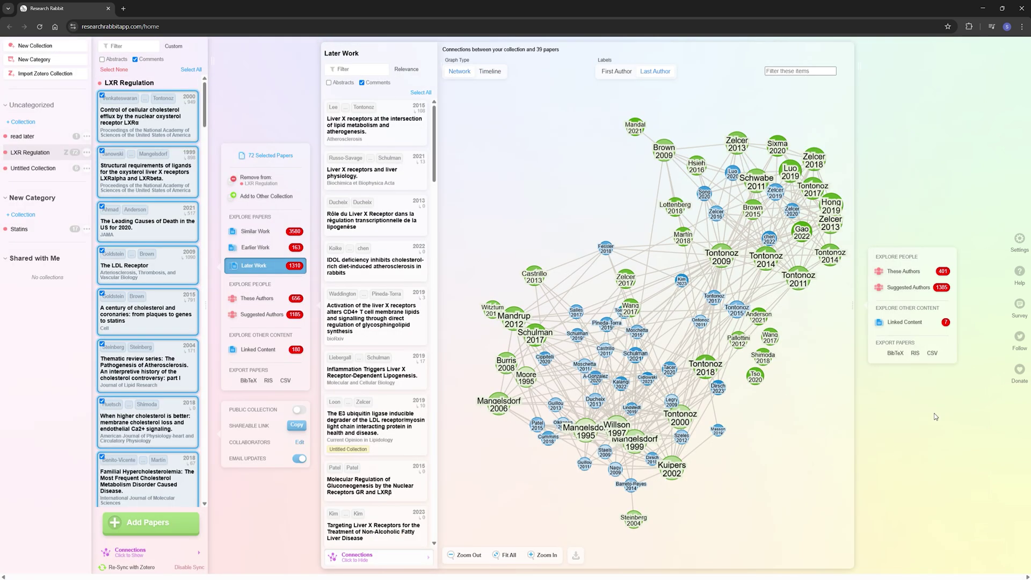
left_click(719, 217)
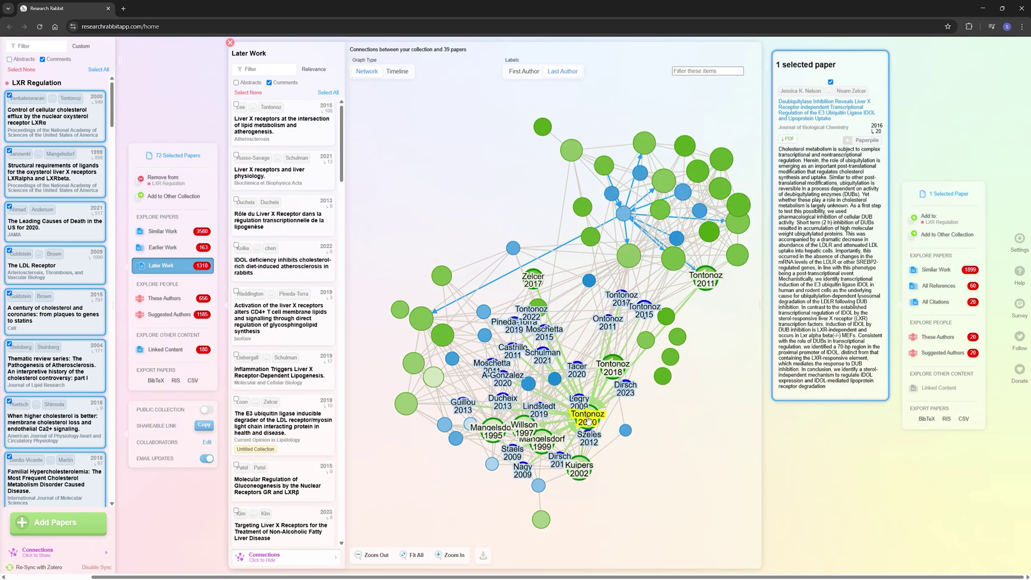
left_click(558, 380)
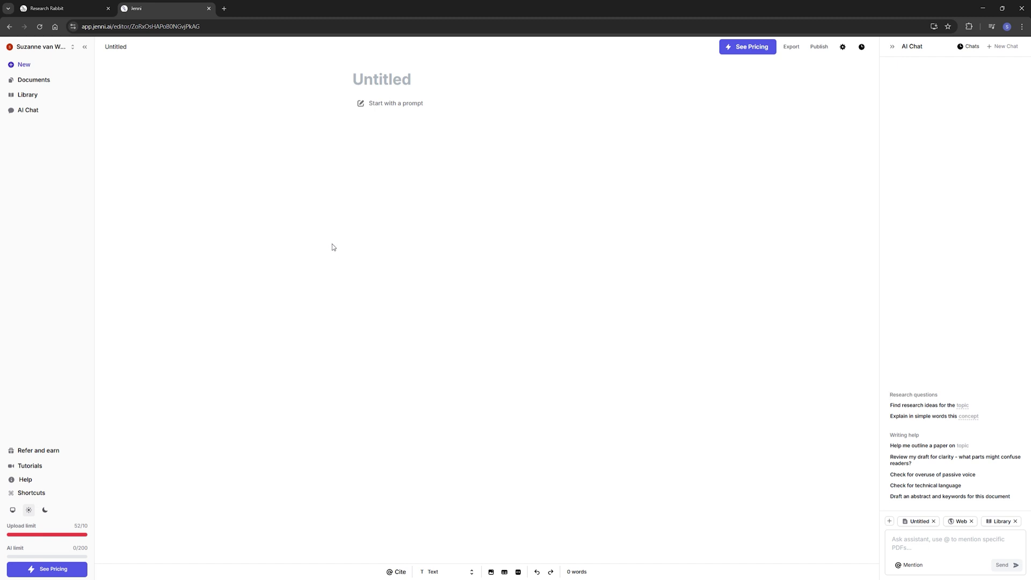
Start a new Document with the prompt 'introduction for a thesis about LXR signaling and its role in metabolism'
left_click(30, 69)
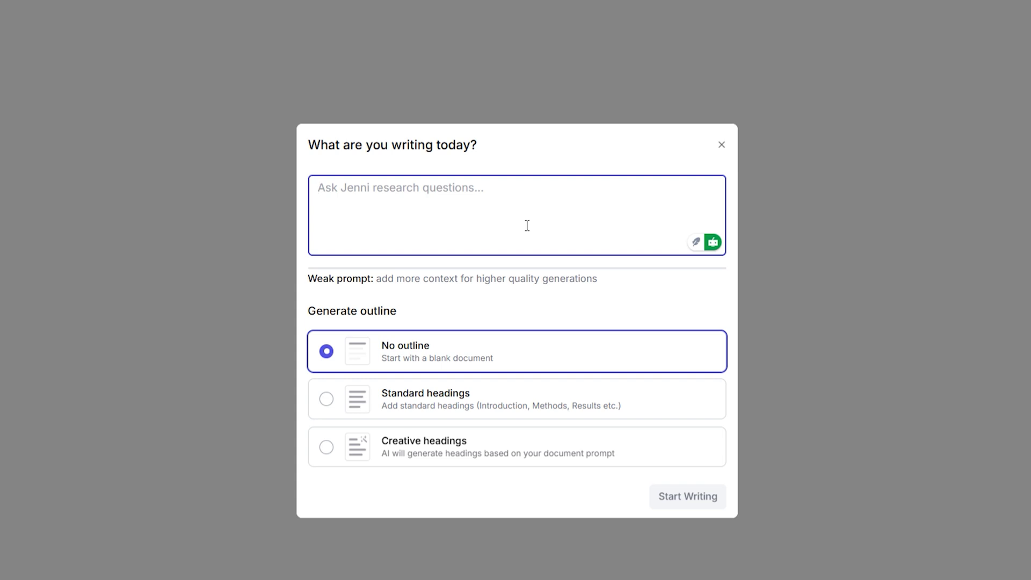
type("i")
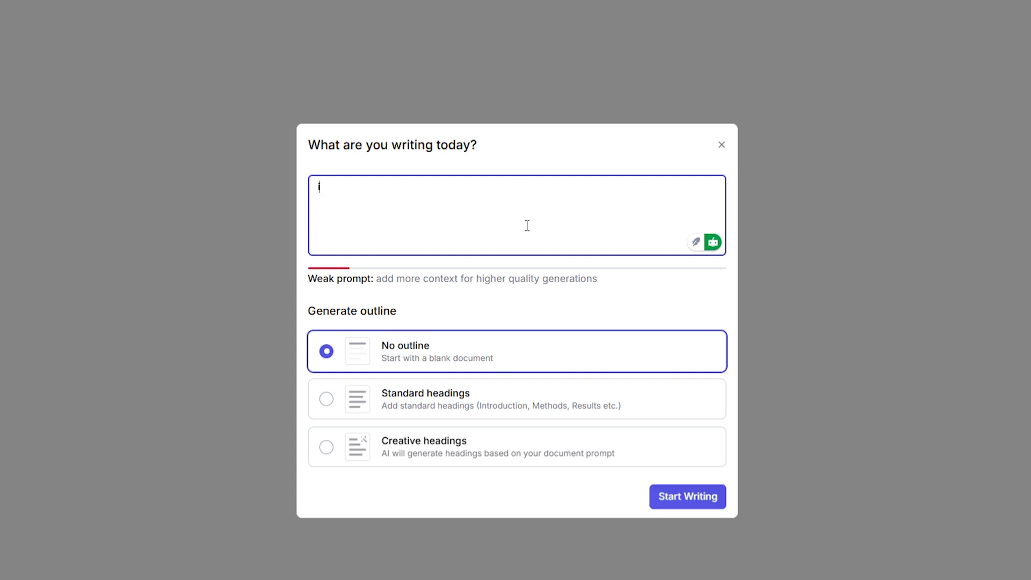
type("ntroduction about LXR signaling and its role in metabolism")
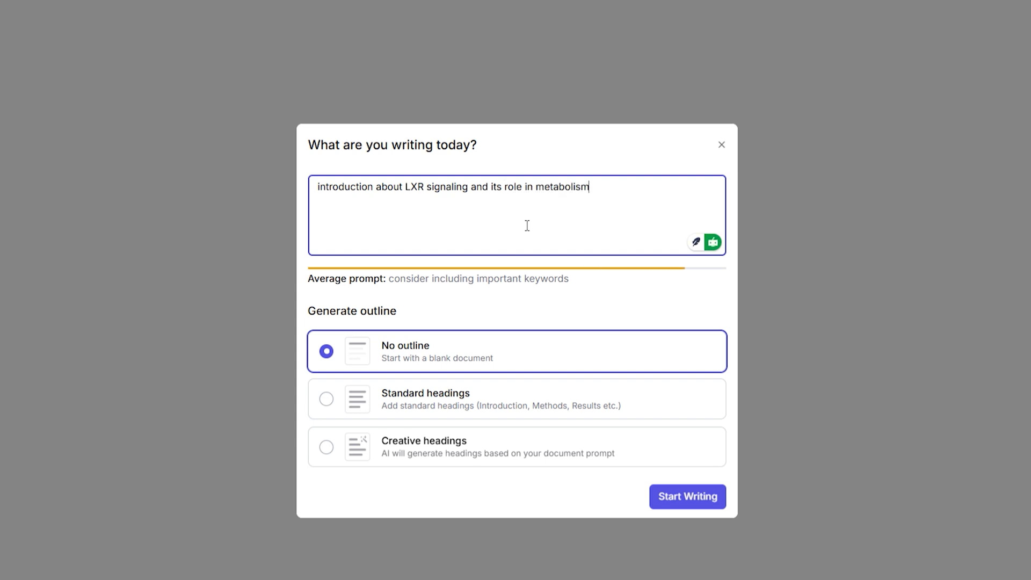
left_click(378, 188)
type("for a the")
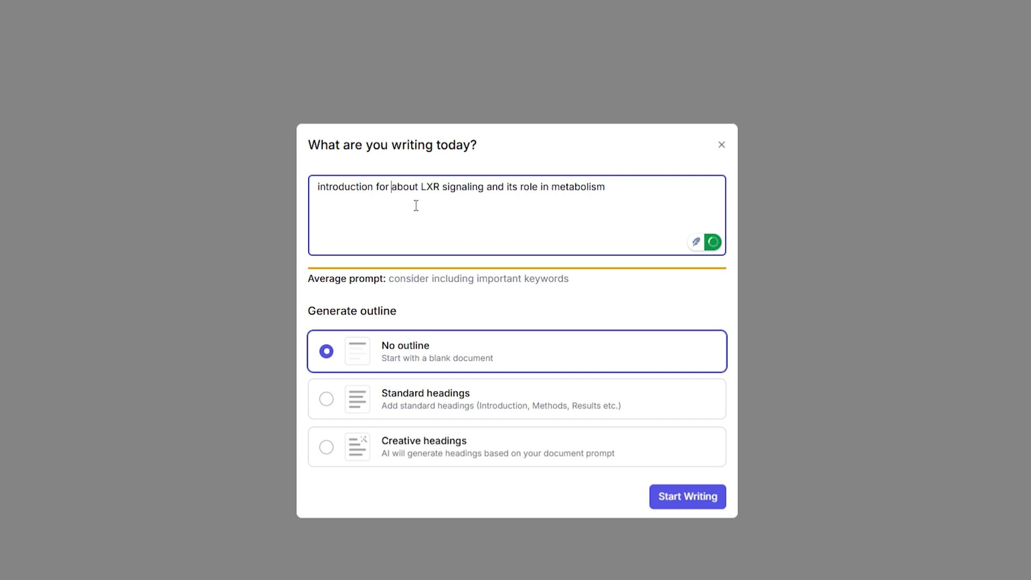
type("sis")
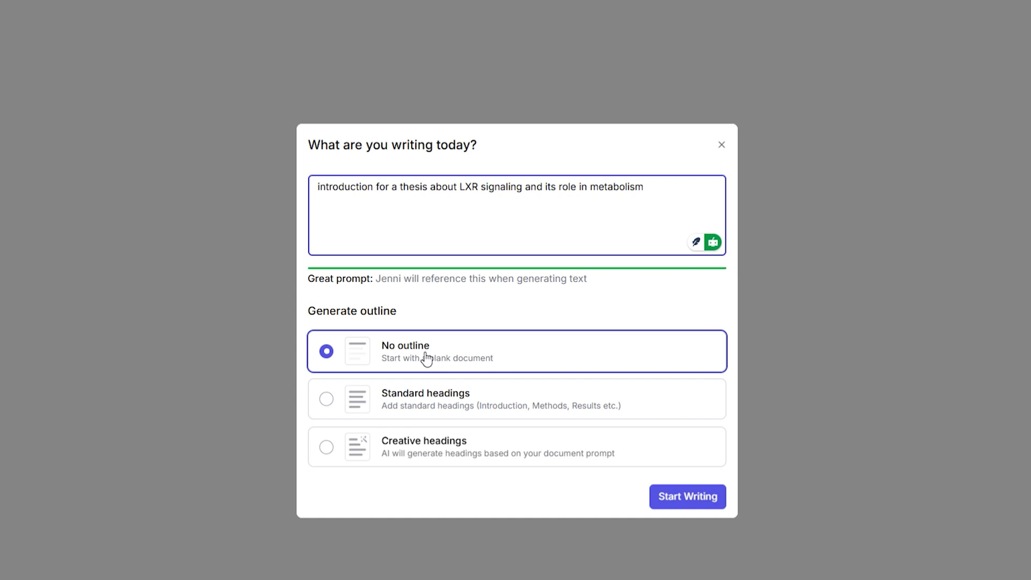
Generate the document and type the opener 'Cholesterol metabolism is tightly regulated by various processes in the cell.'
left_click(664, 462)
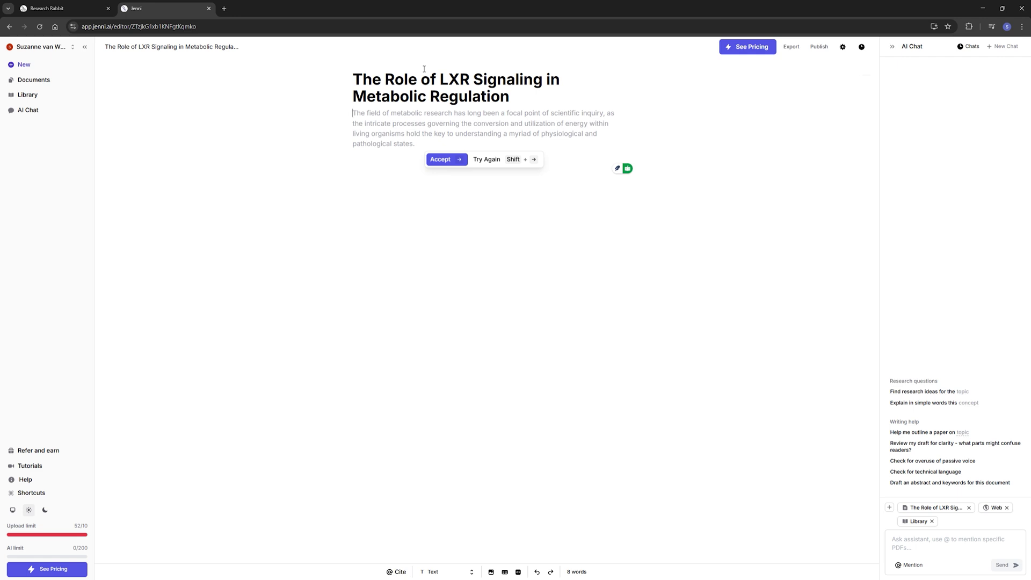
type("Cholesterol metabolism is tightly regul")
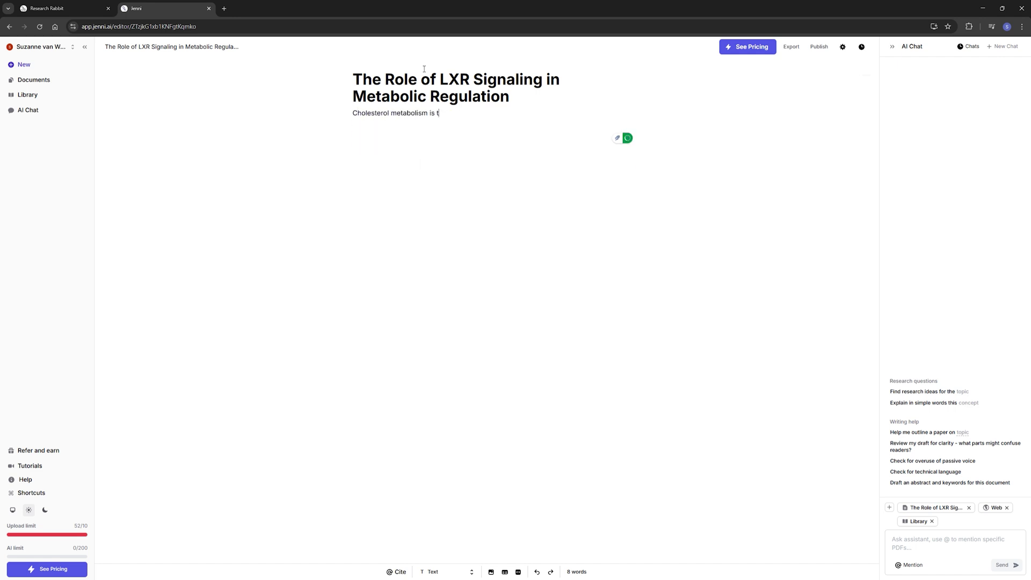
type("ated by various processes in the cell.")
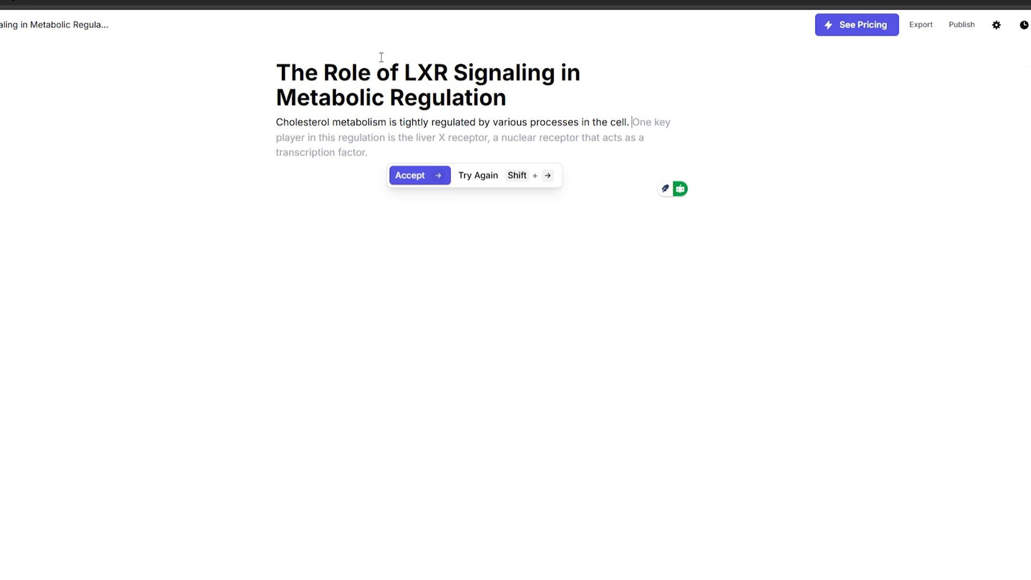
Accept the AI's liver X receptor continuation, then place the cursor in the AI Chat box
left_click(421, 176)
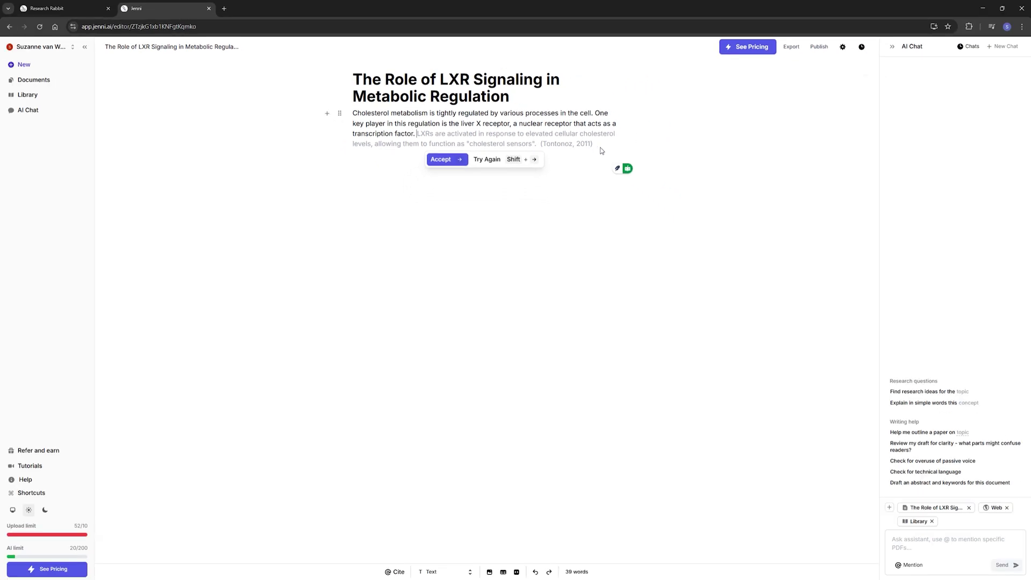
left_click(927, 552)
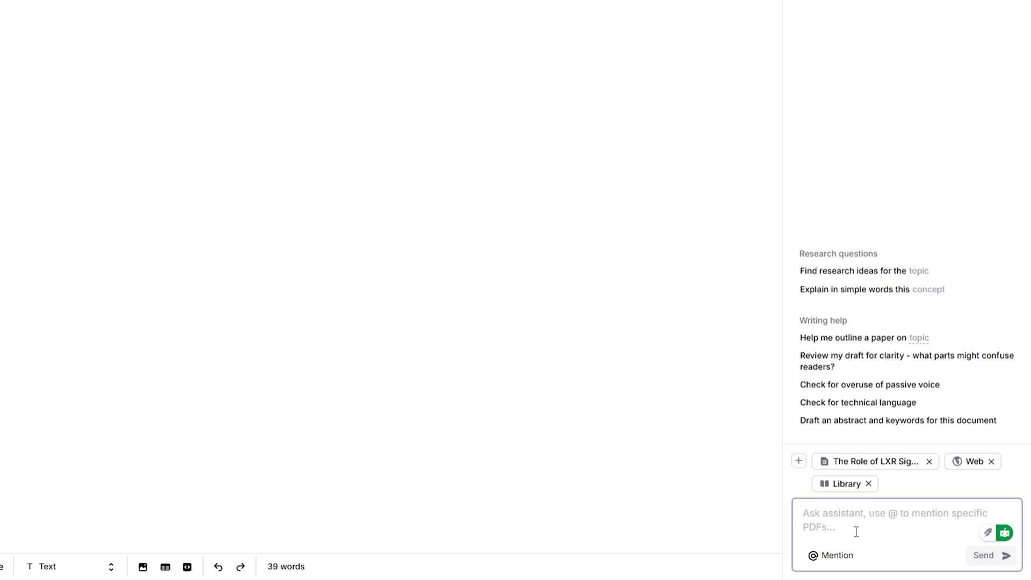
Open the LPCAT3 deficiency paper's PDF from the Library and scroll it beside AI Chat
left_click(53, 100)
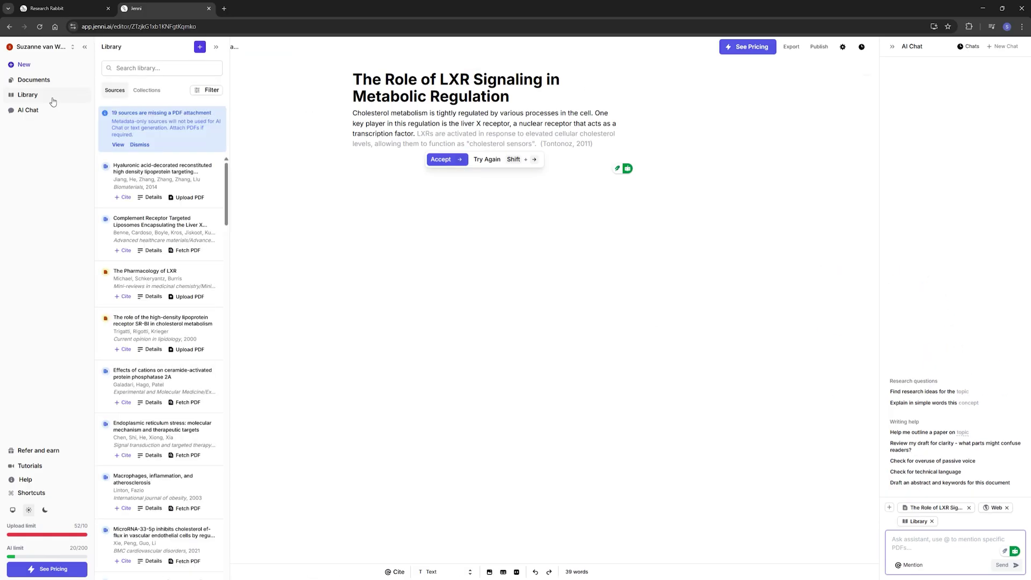
left_click(29, 101)
left_click(55, 98)
left_click(151, 425)
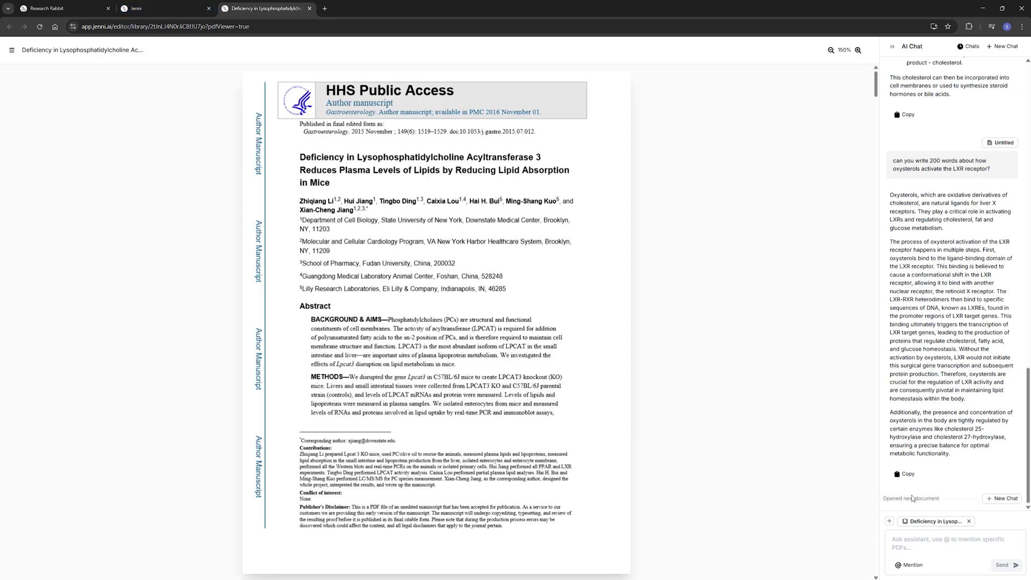
left_click(937, 549)
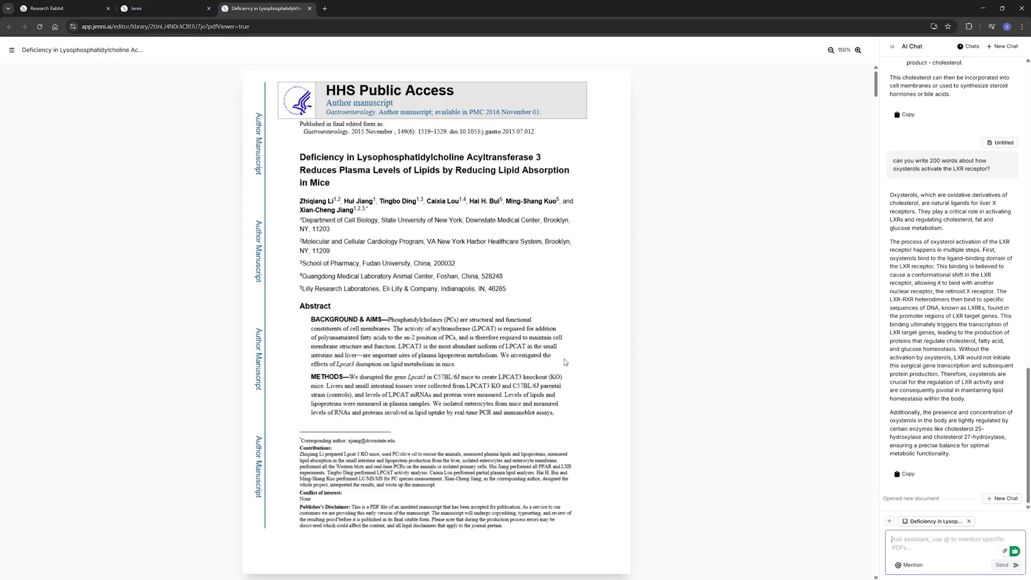
scroll(436, 322, "down", 3)
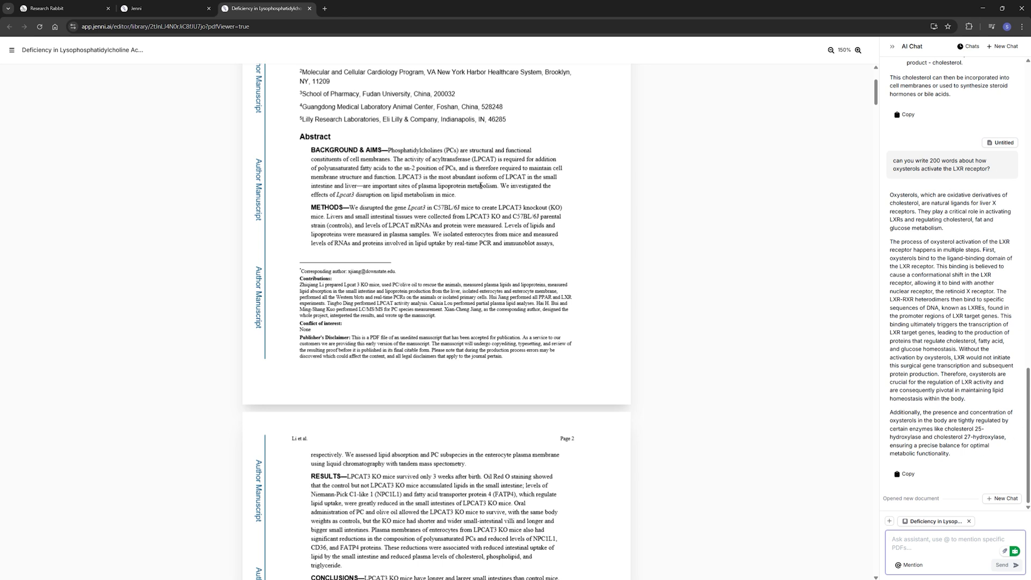
Back in the LXR draft, continue after 'transcription factor.' with 'LXR regulation is important for'
left_click(175, 8)
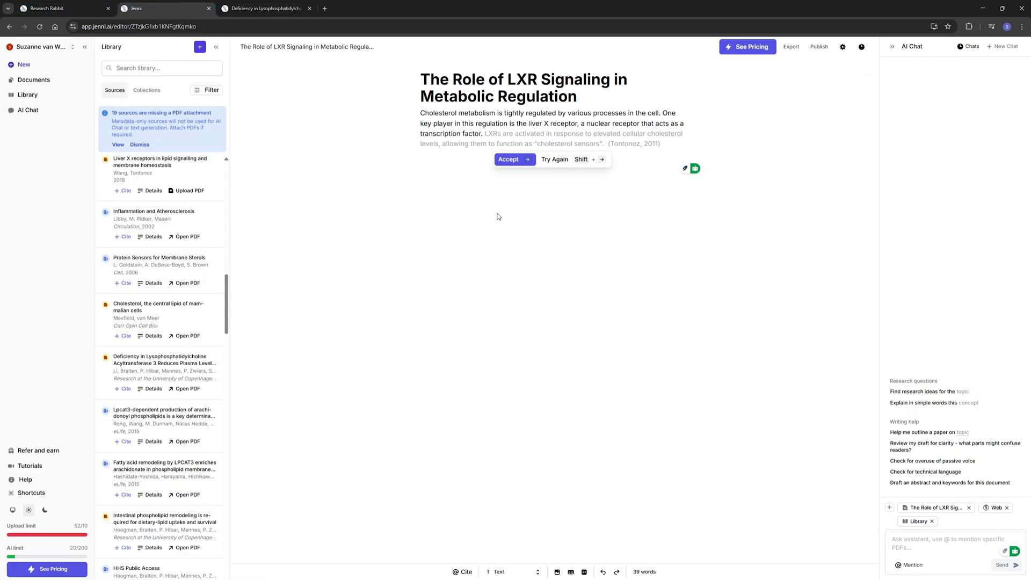
left_click(491, 137)
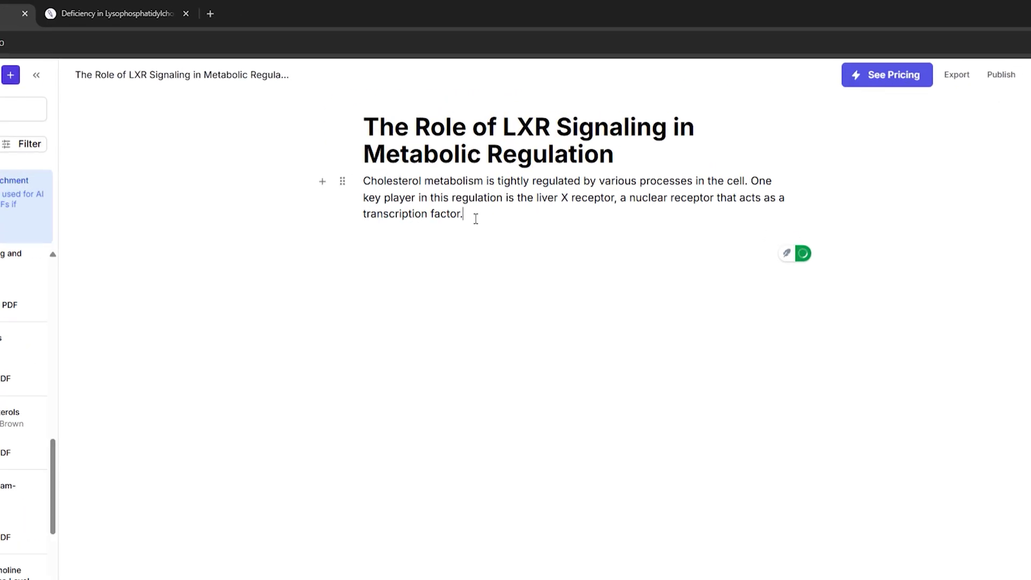
type("LXR regulation is important for")
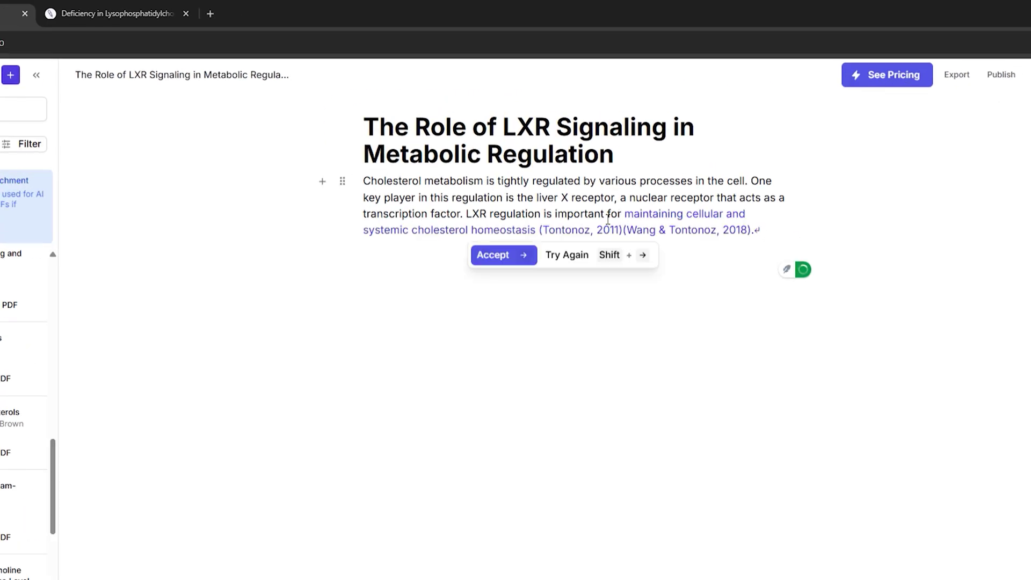